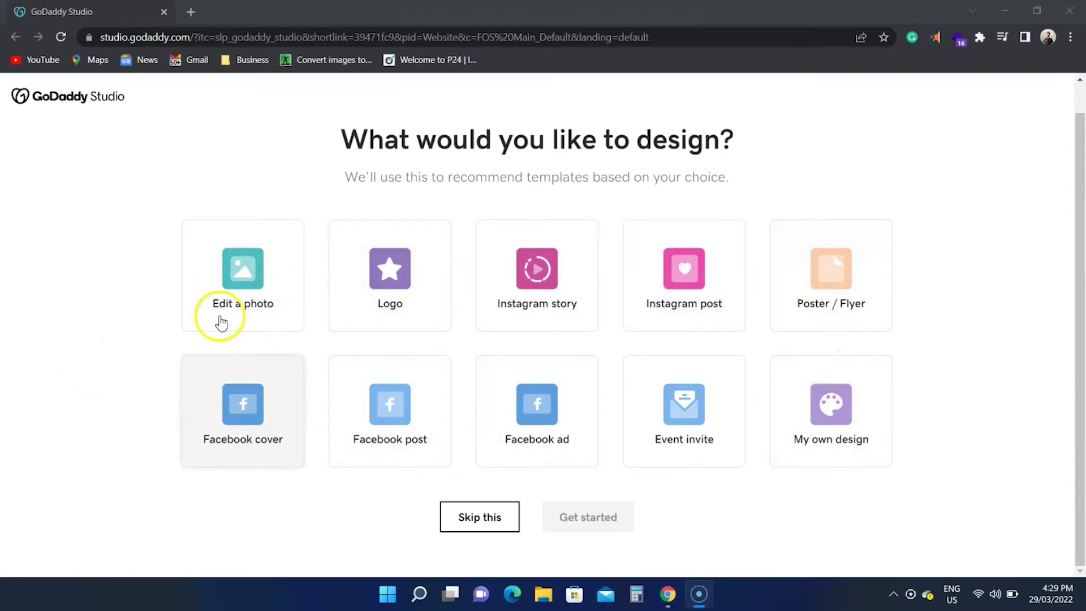
Step: Skip the design-type prompt and scroll through the home page's Instagram Story and Post template rows
click(481, 517)
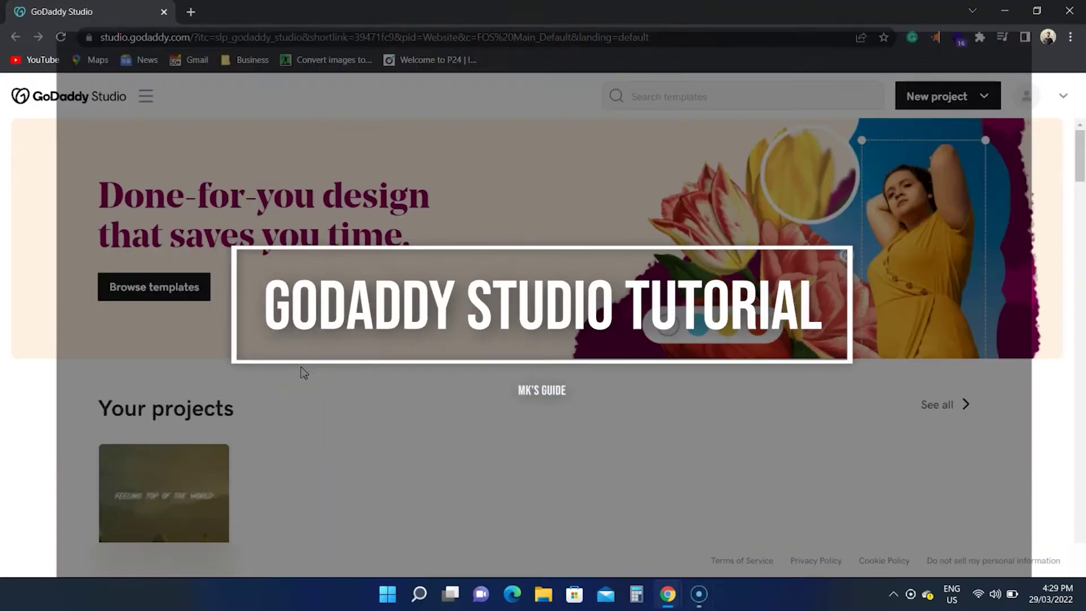
scroll(301, 367, down, 3)
scroll(303, 372, down, 6)
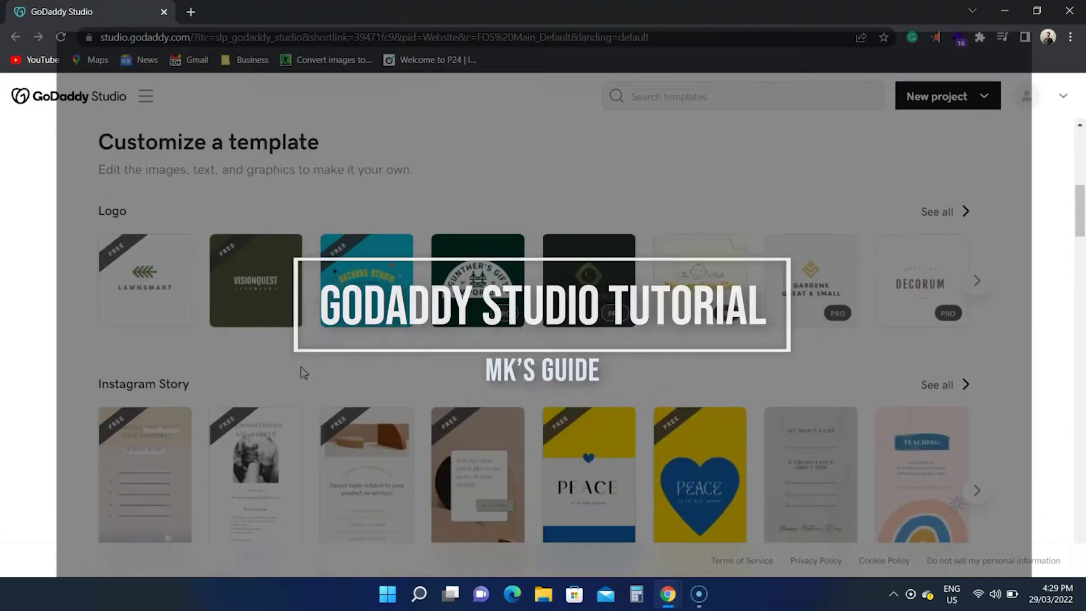
scroll(301, 372, down, 4)
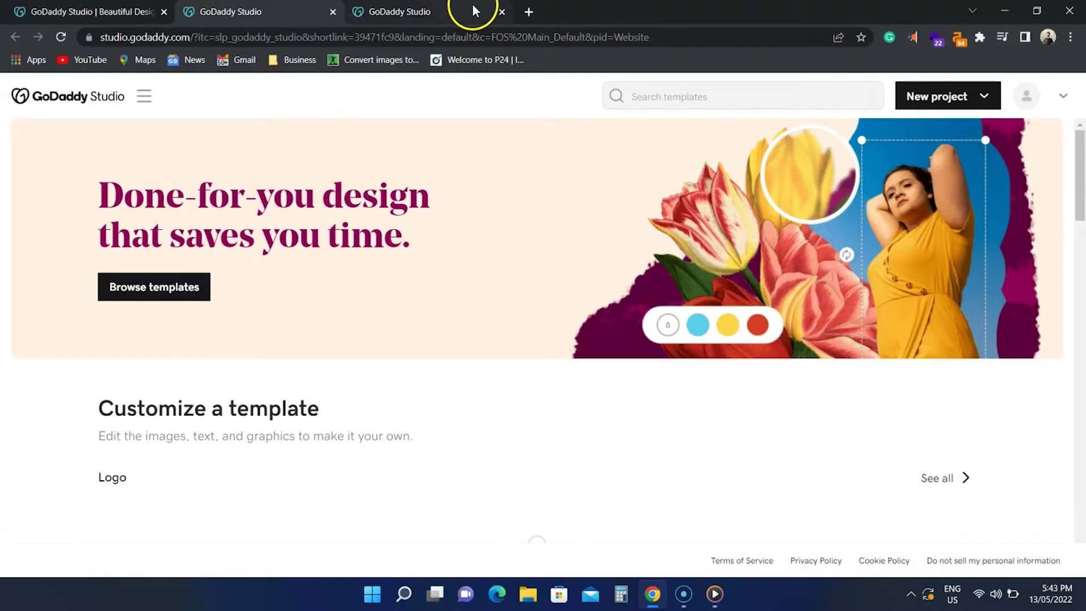
Step: Create a new project with a Transparent background, opening a blank 2048×2048 canvas
click(502, 11)
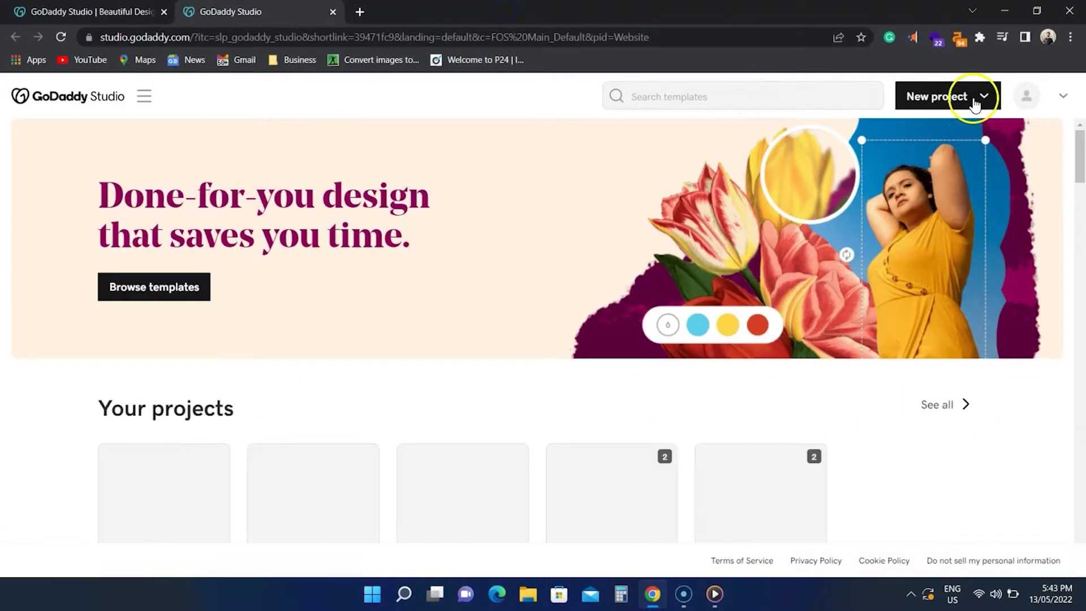
click(974, 97)
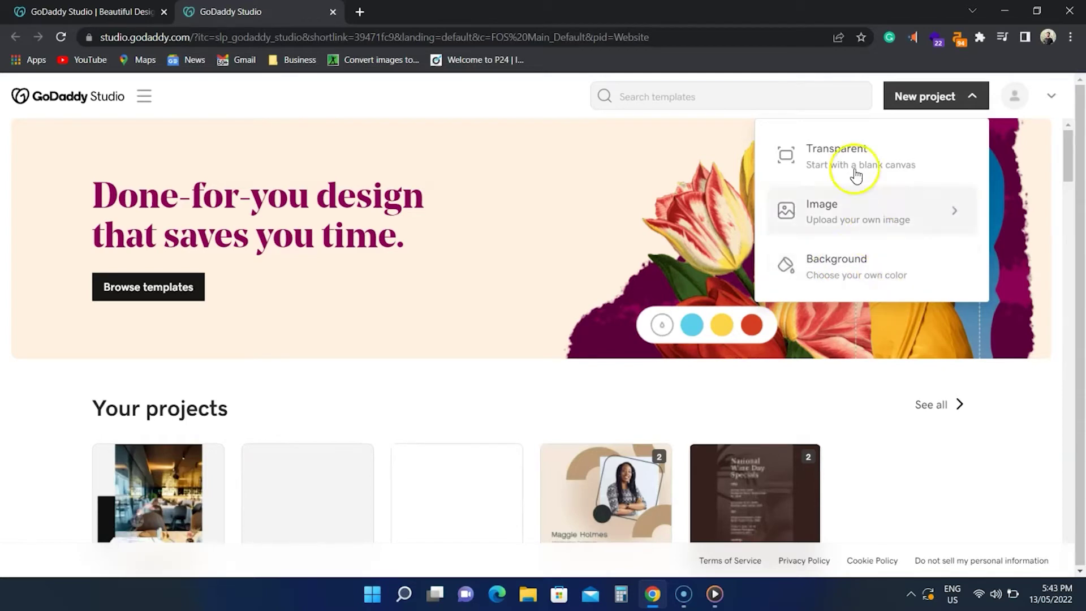
click(847, 145)
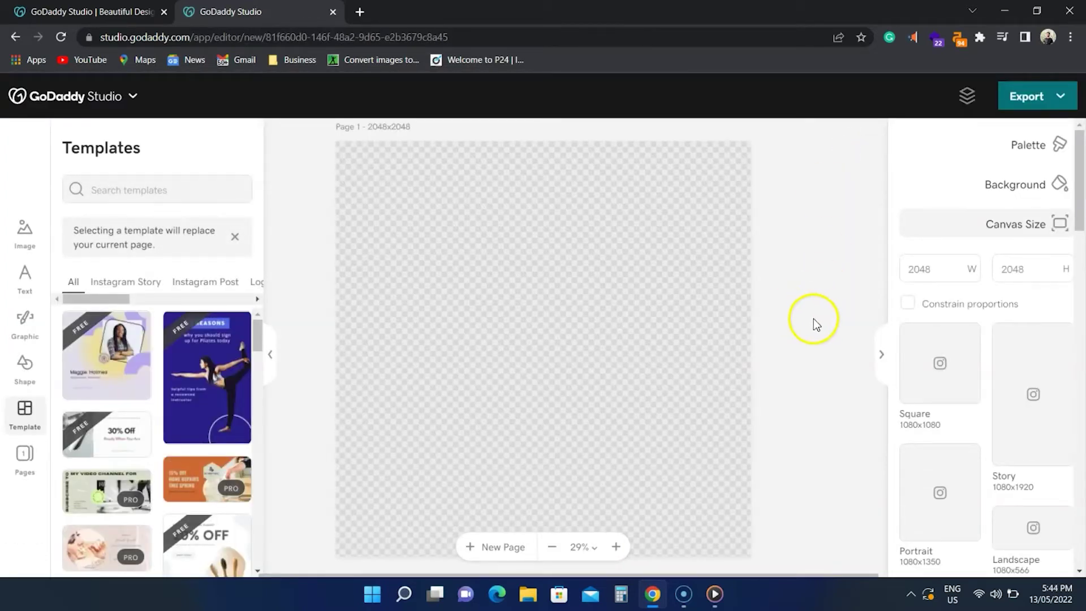
Step: Try the 1350×650 web banner and 1080×1920 story sizes, then settle on 1200×1200 Facebook Square
click(923, 265)
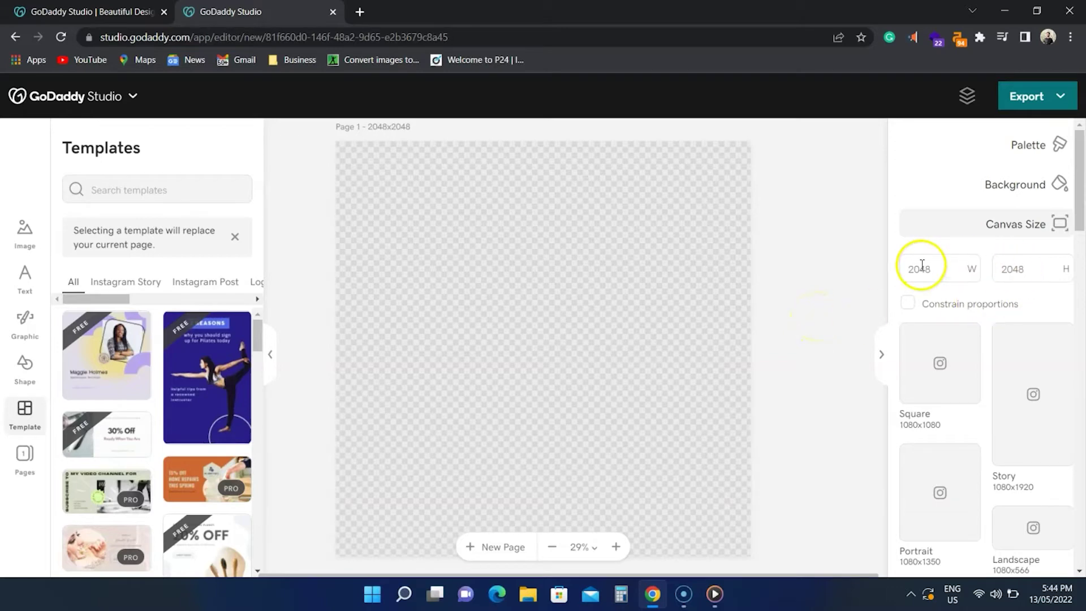
scroll(989, 310, down, 6)
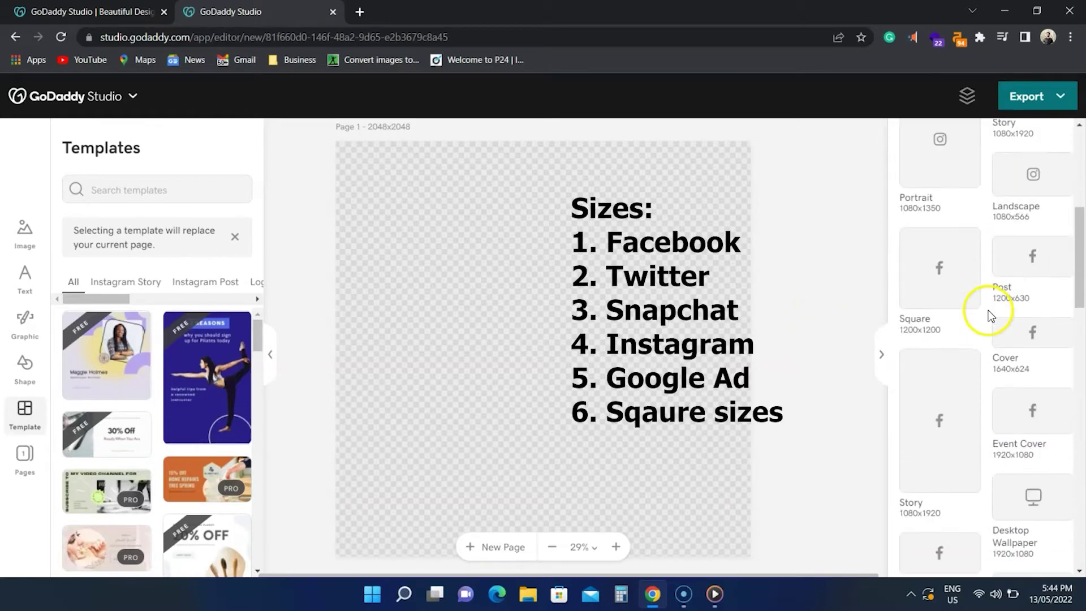
click(942, 273)
scroll(967, 357, down, 5)
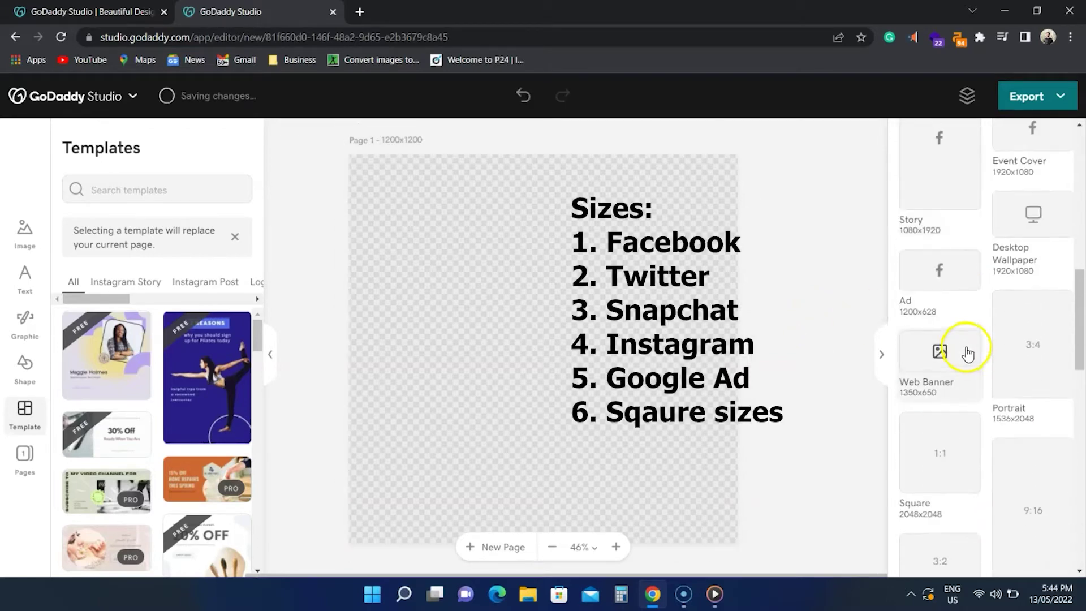
click(965, 345)
scroll(962, 347, up, 3)
click(958, 313)
scroll(955, 260, up, 2)
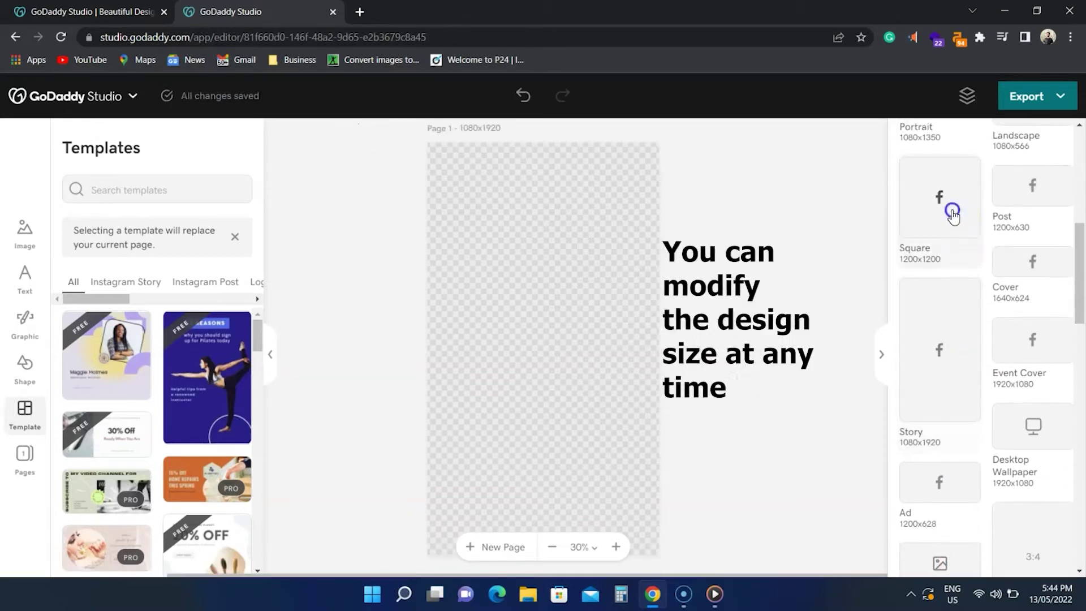
click(951, 211)
scroll(939, 249, up, 5)
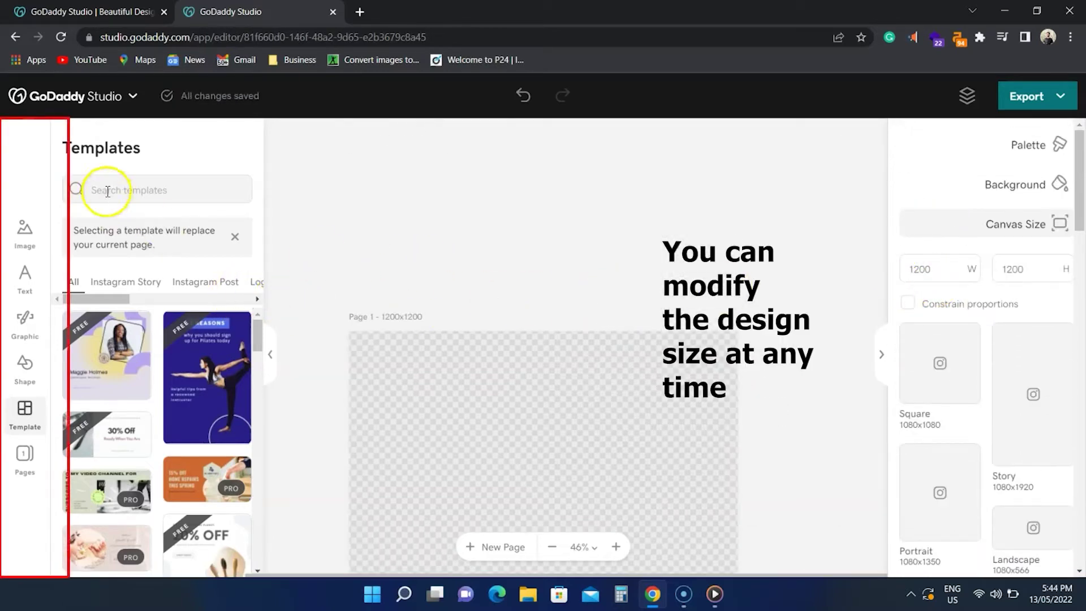
Step: Add a 'Type something amazing here' text box, glancing at the Graphics and Shapes collections
click(31, 241)
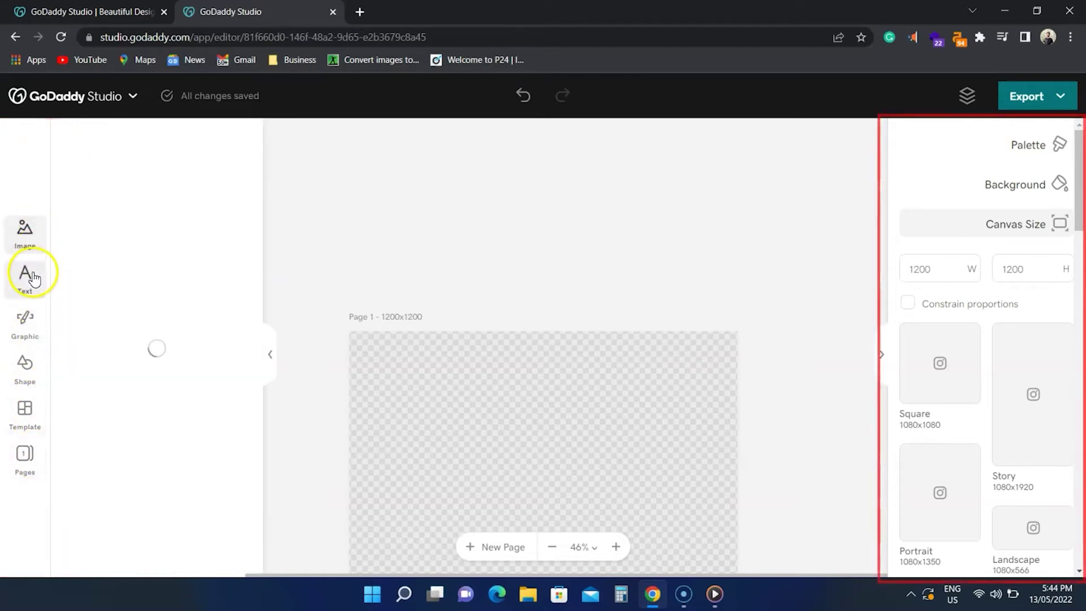
click(32, 281)
click(24, 319)
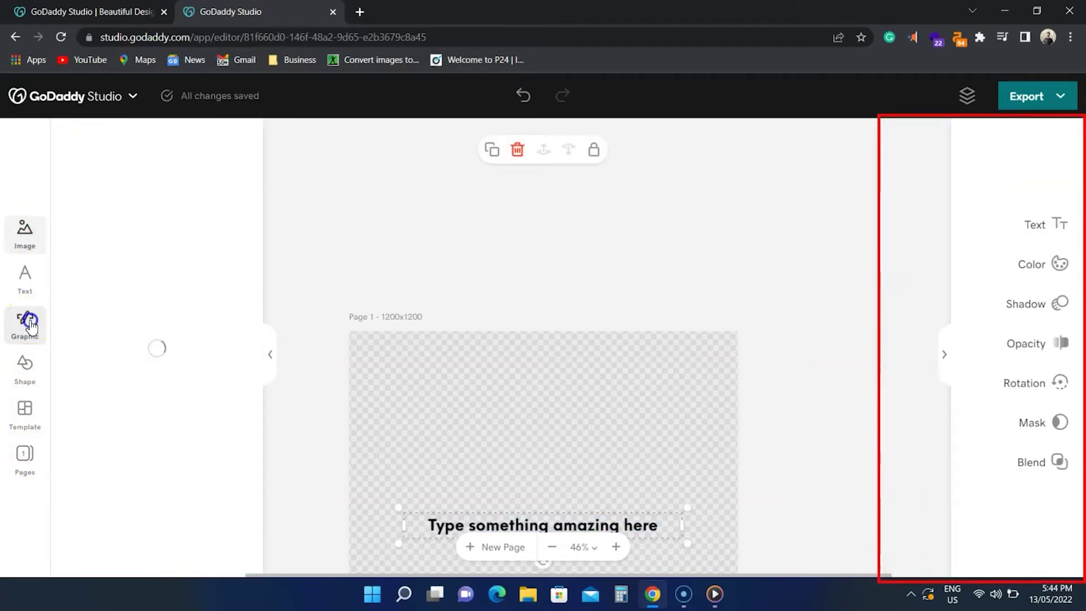
click(25, 365)
click(29, 244)
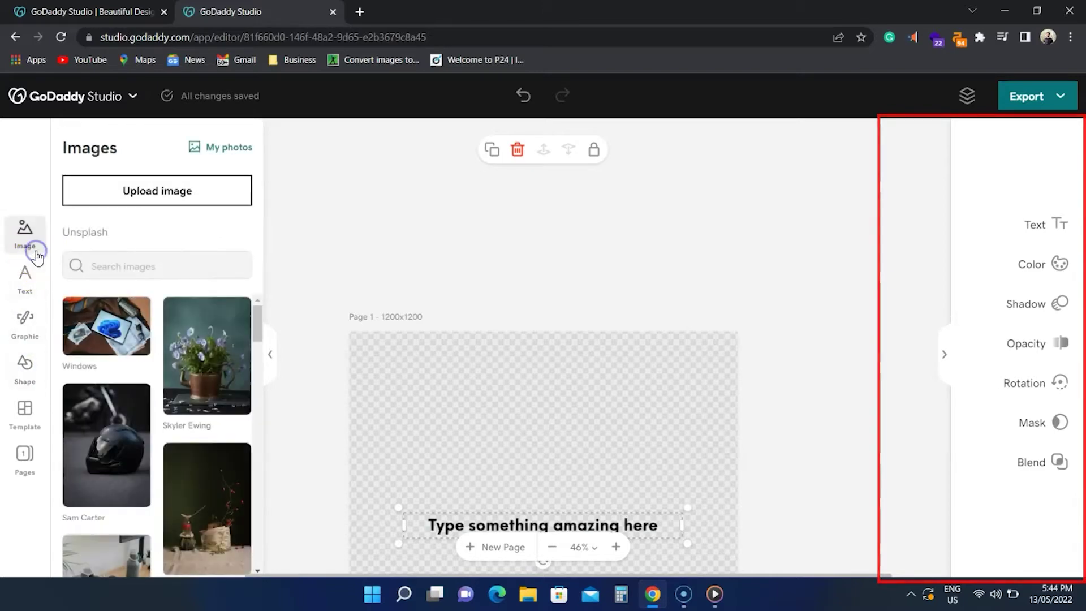
Step: Review the page's canvas size and background colour options, then search Unsplash for 'sydney'
click(786, 387)
click(1017, 433)
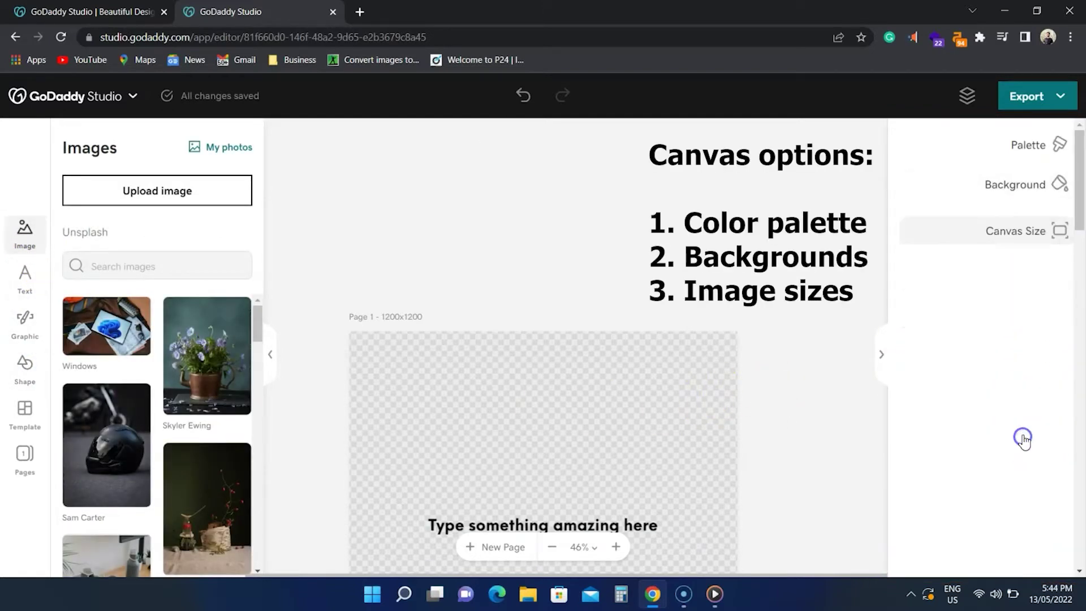
click(1013, 190)
click(851, 297)
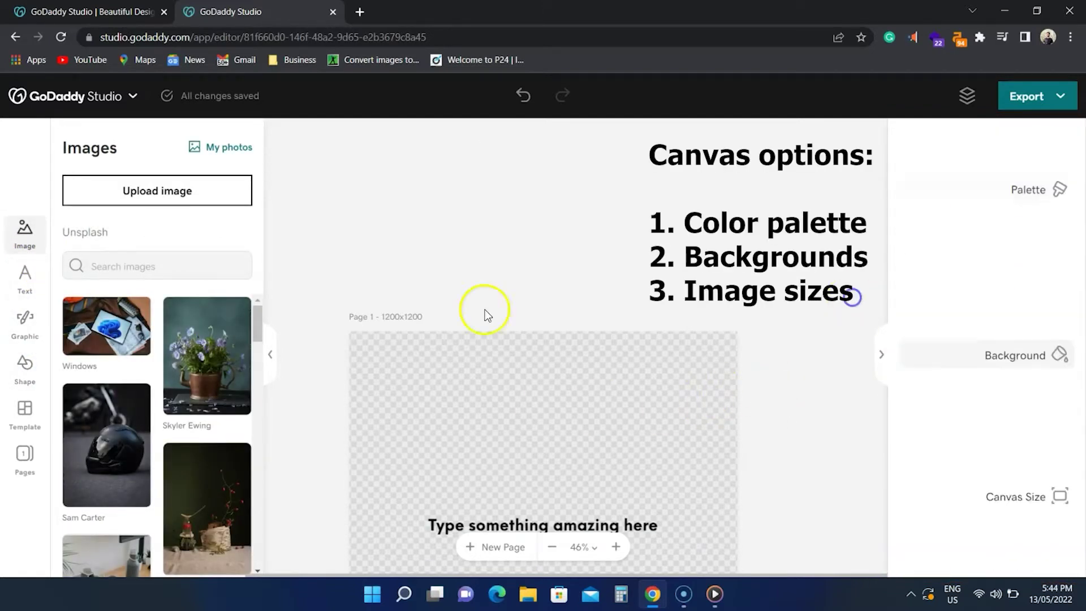
scroll(206, 371, down, 8)
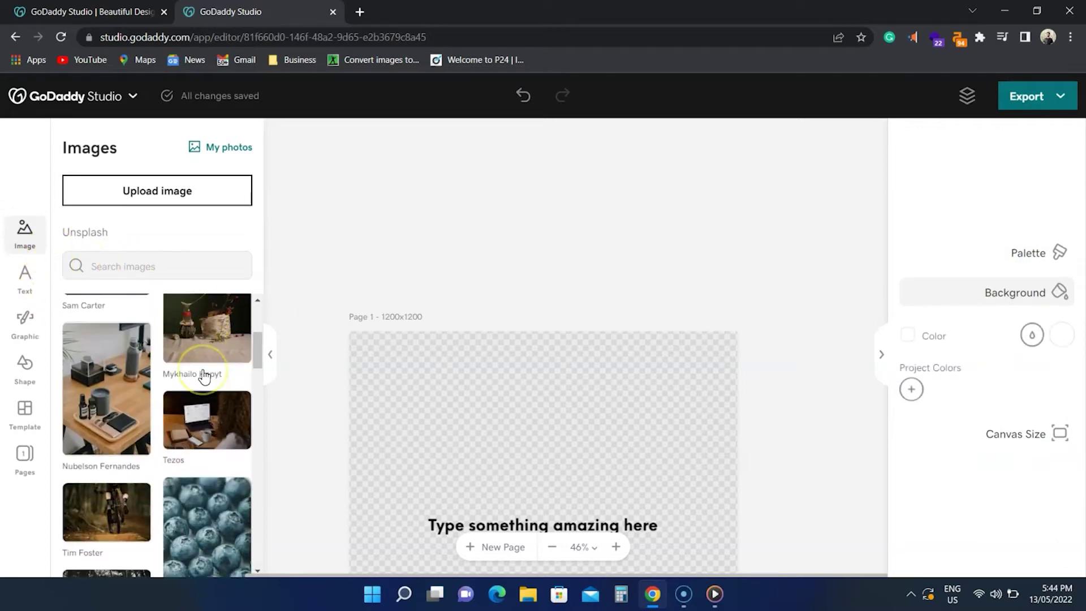
scroll(205, 376, up, 8)
click(129, 265)
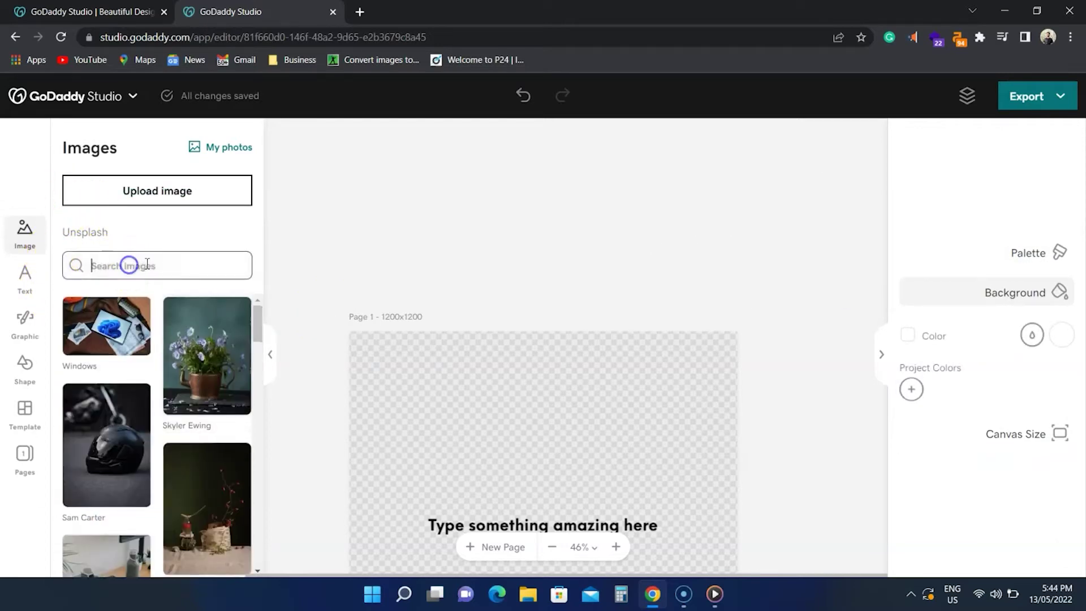
key(Return)
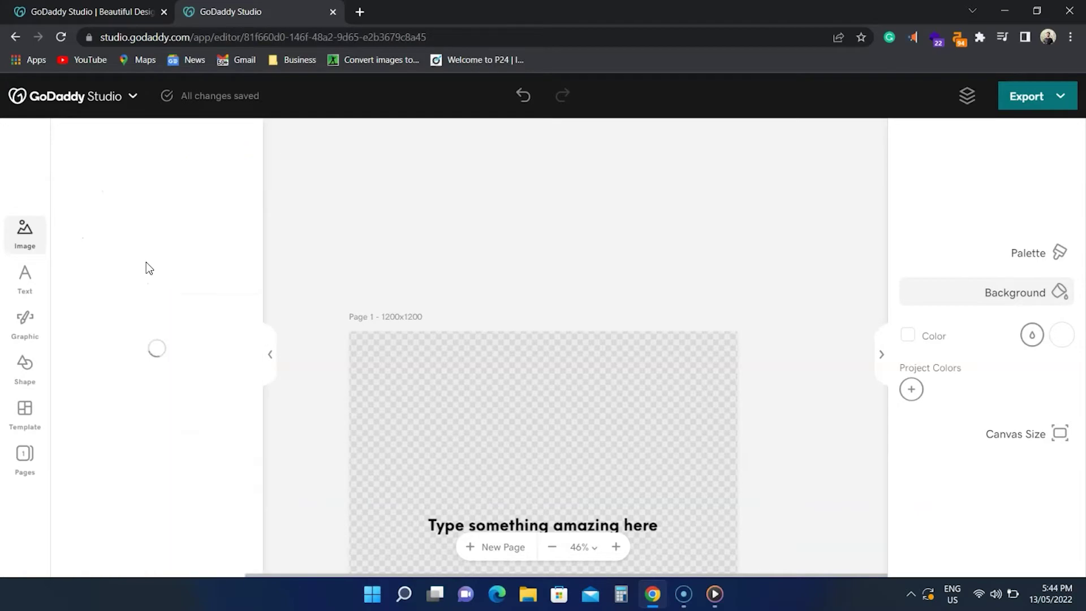
Step: Add the Sydney harbour photo with the Opera House and ferry to the page
click(157, 190)
double_click(232, 284)
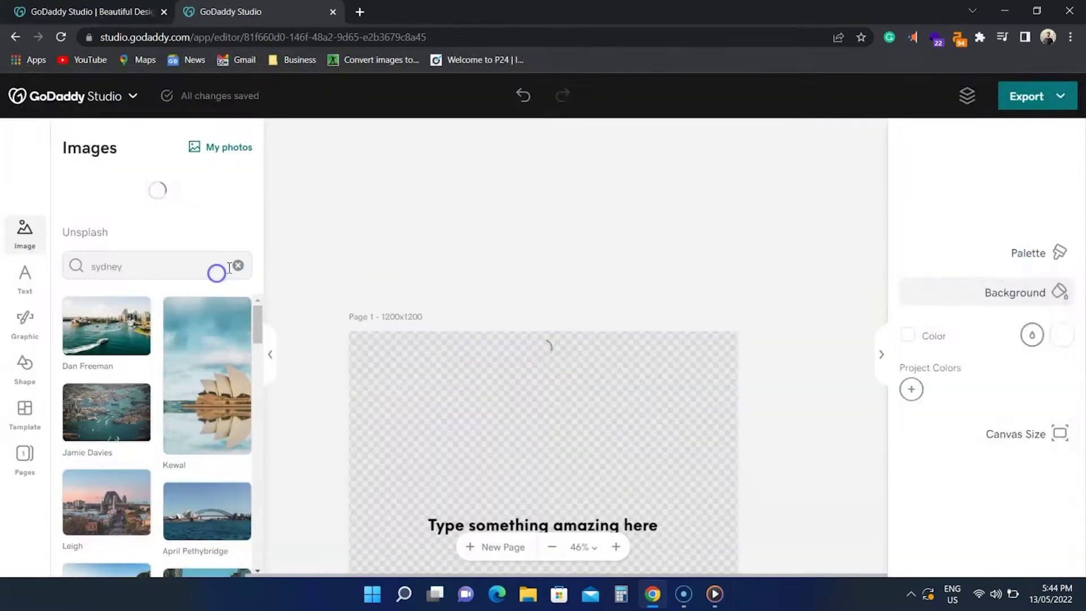
click(113, 334)
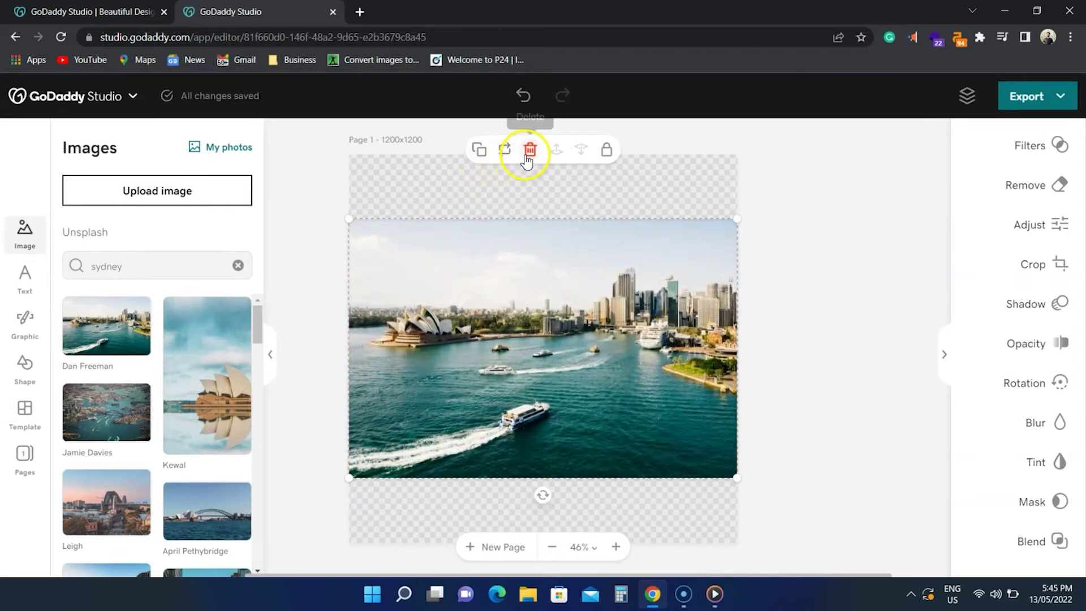
Step: Lock the harbour photo, then unlock it again from its right-click menu
click(605, 152)
click(601, 315)
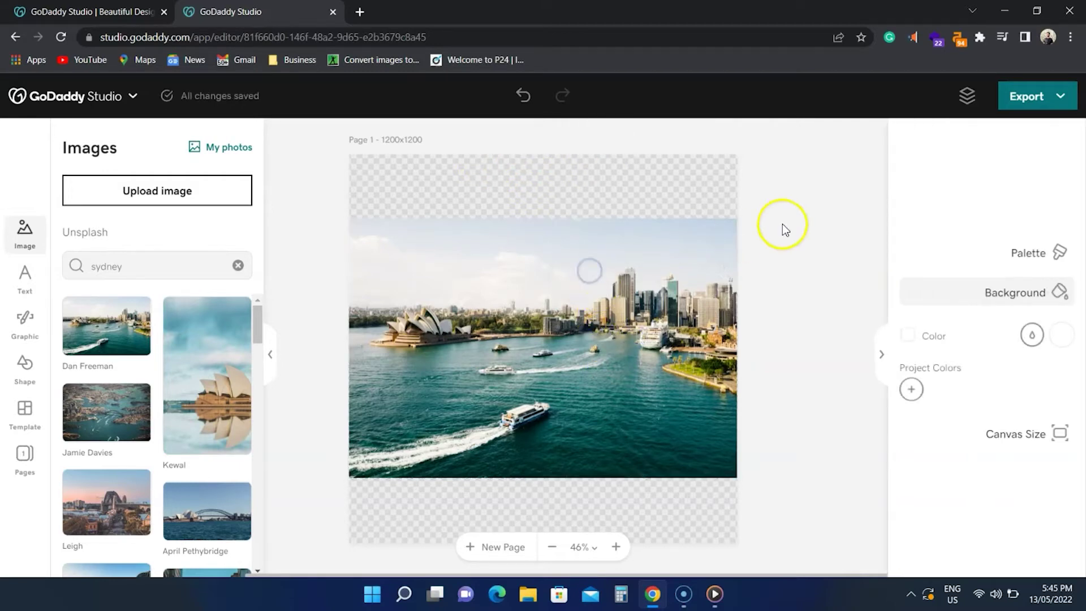
right_click(553, 305)
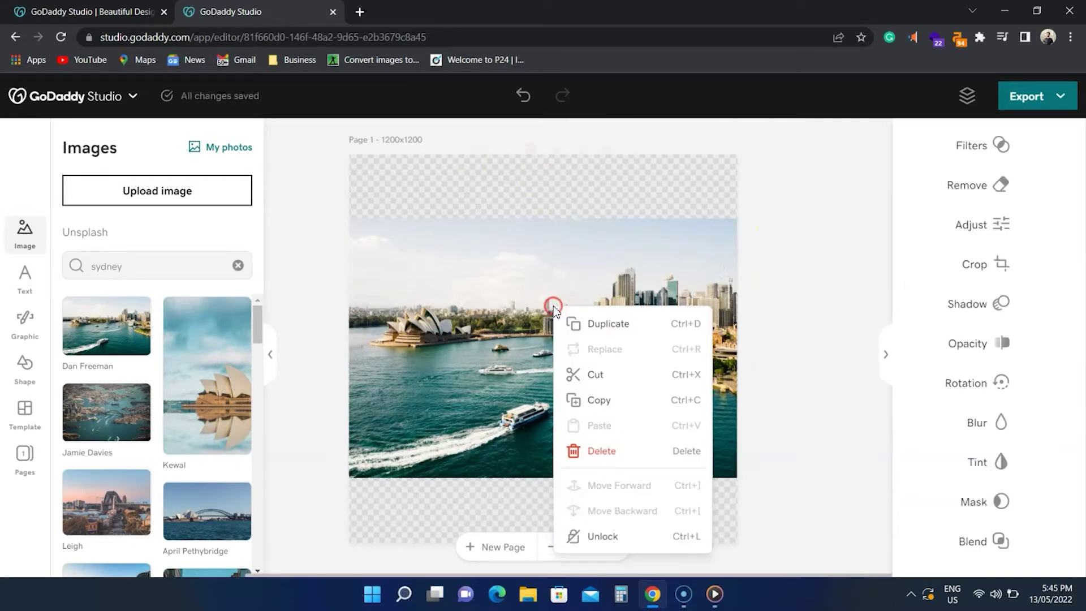
click(629, 537)
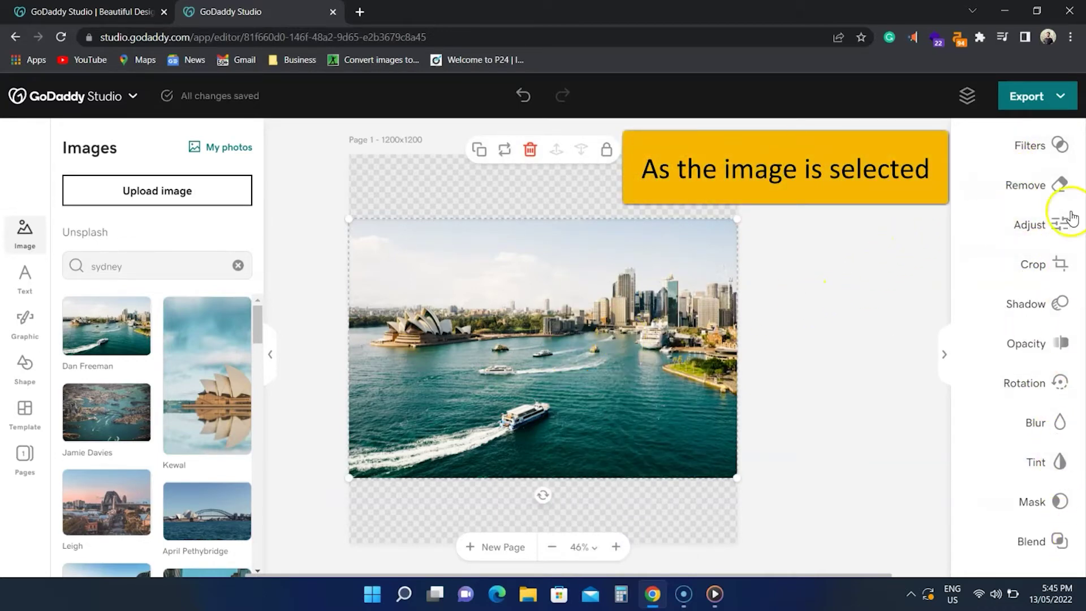
Step: Apply the U2 filter and a 39% blur to the harbour photo, checking Tint and Mask
click(1043, 158)
click(997, 285)
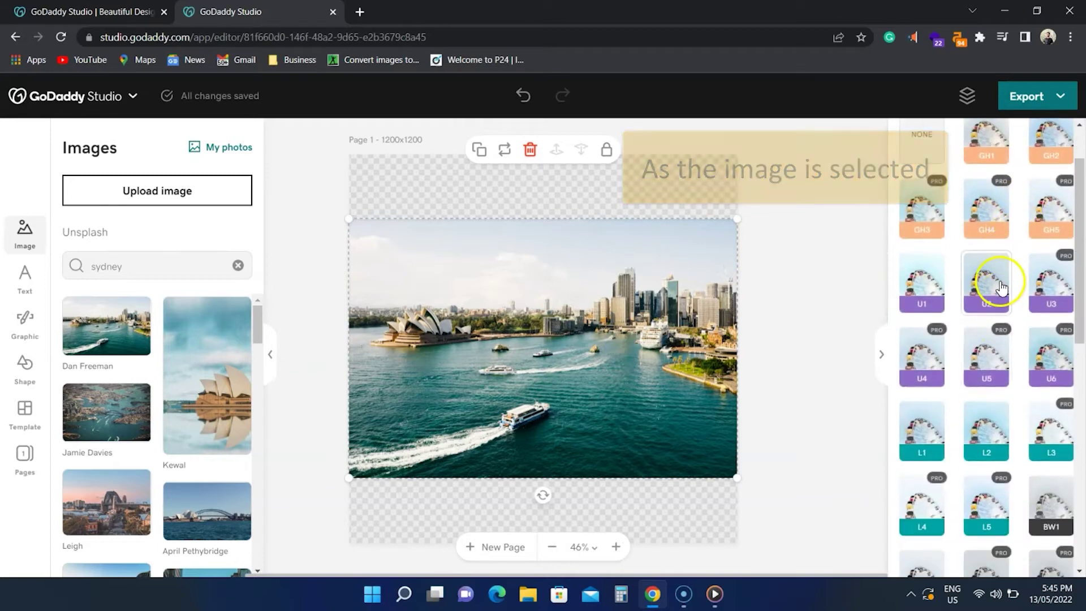
scroll(998, 300, down, 6)
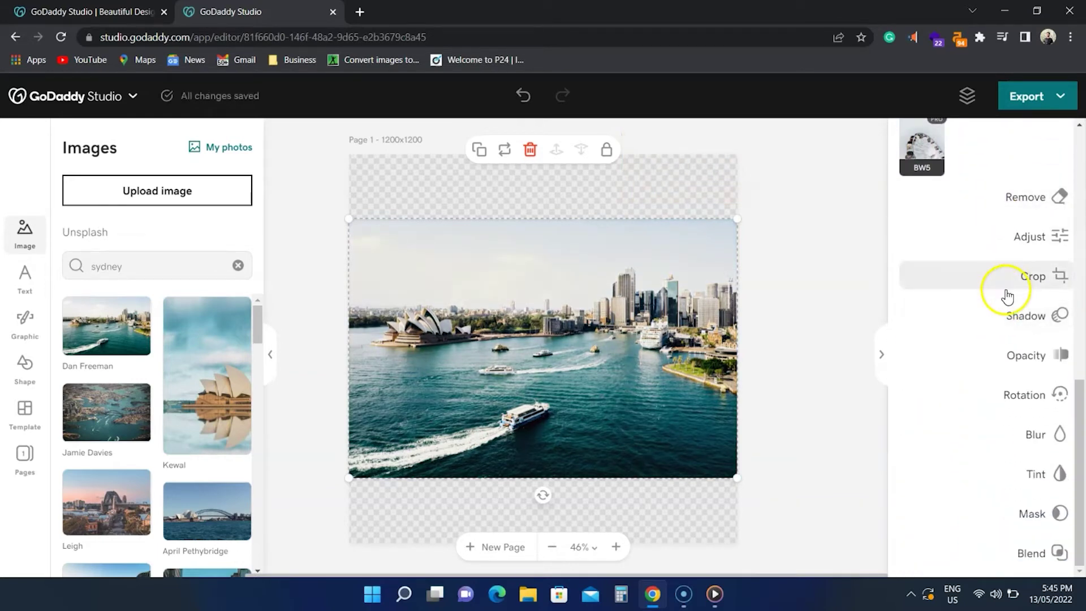
click(1022, 436)
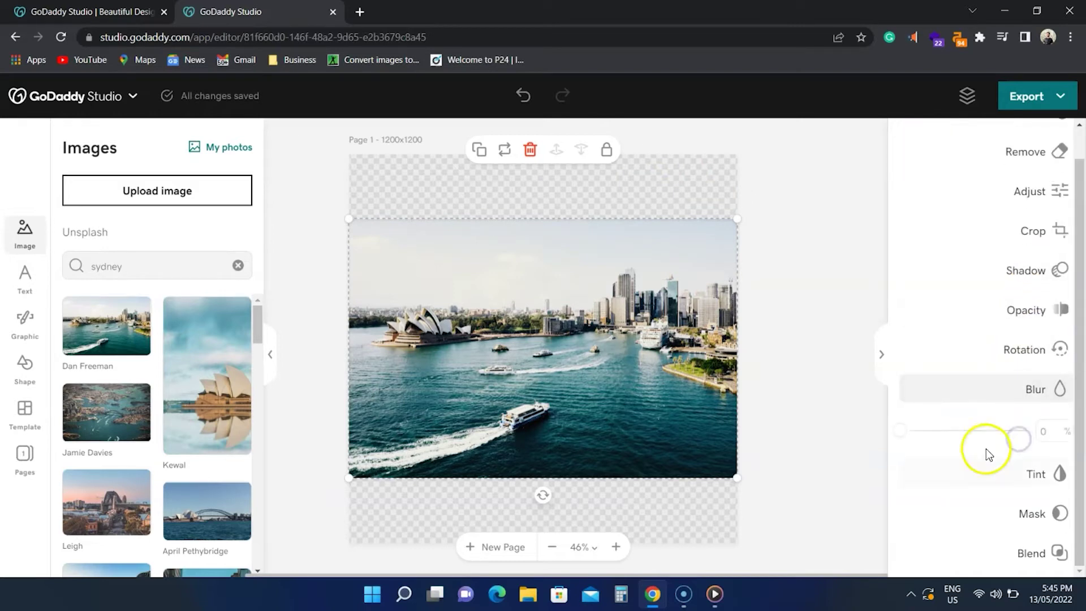
drag(923, 441, 963, 431)
click(1012, 471)
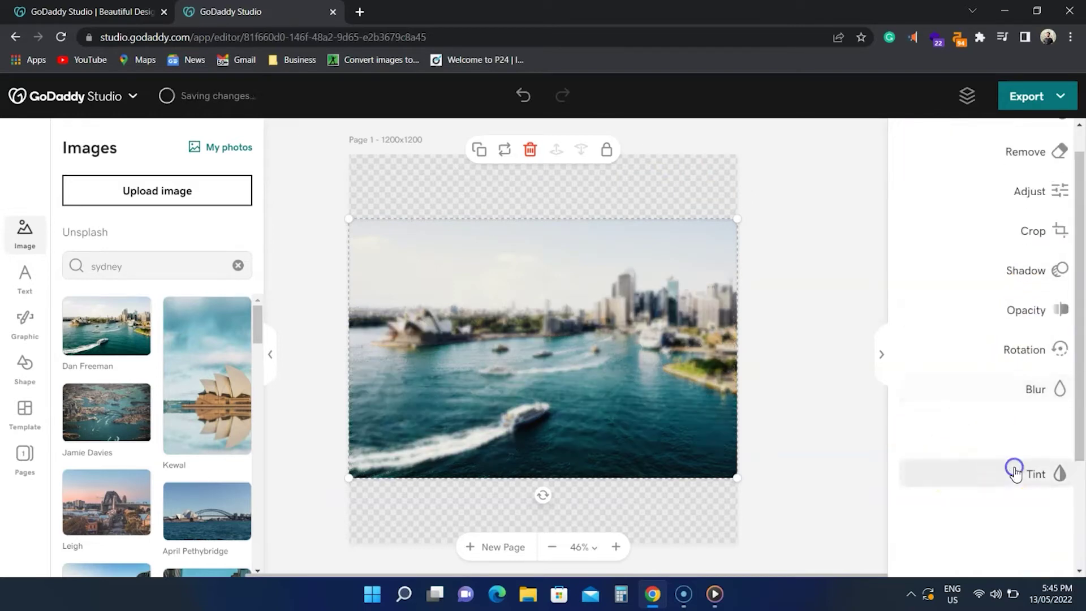
click(927, 280)
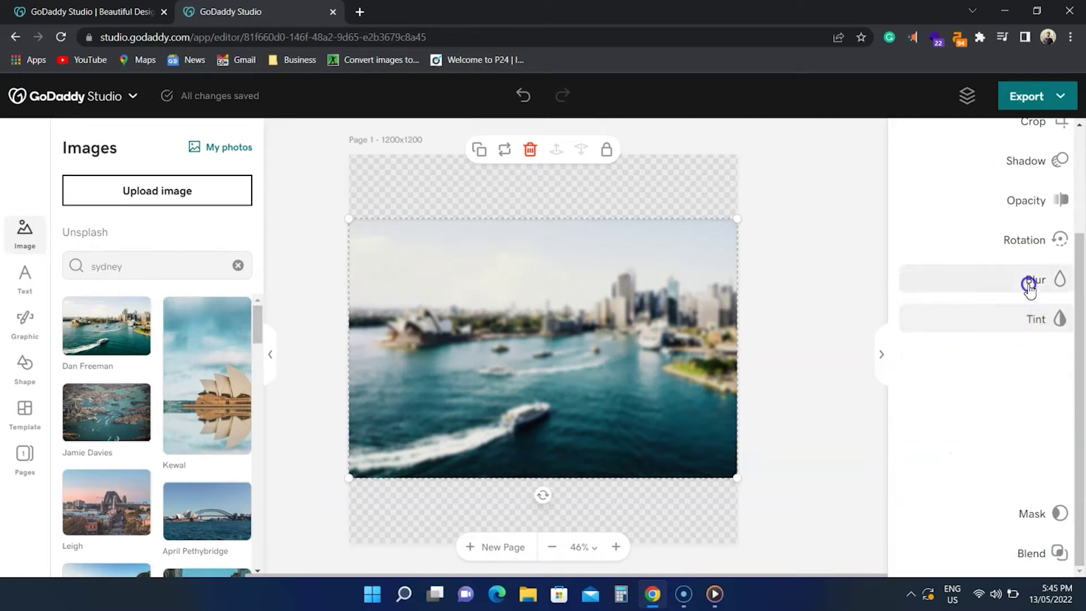
click(982, 514)
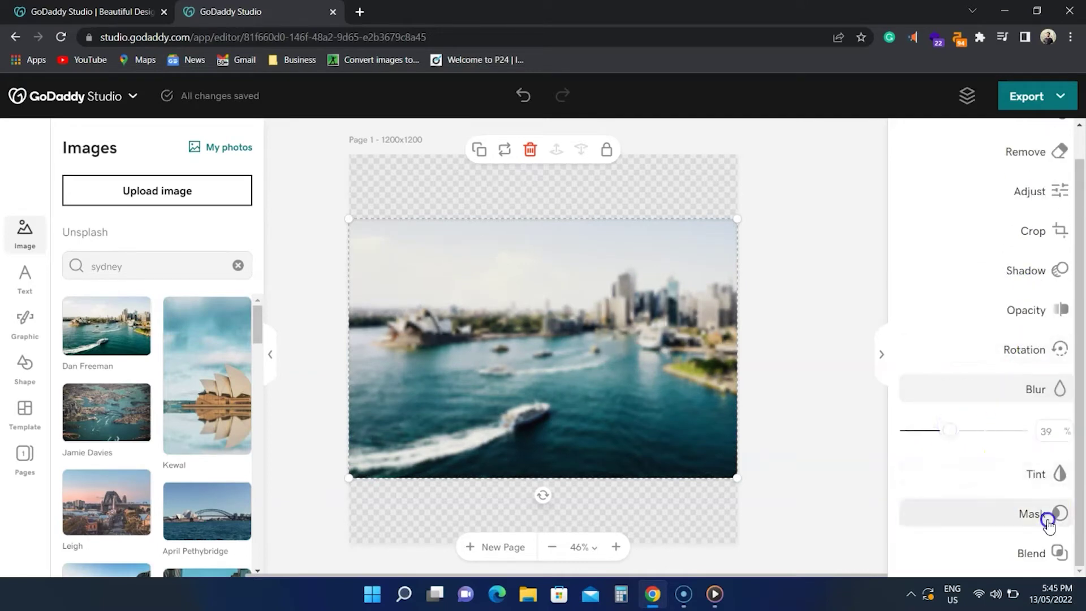
Step: Add the Kewal Opera House image, try Multiply and Lighten blends and tint, then delete it
click(204, 351)
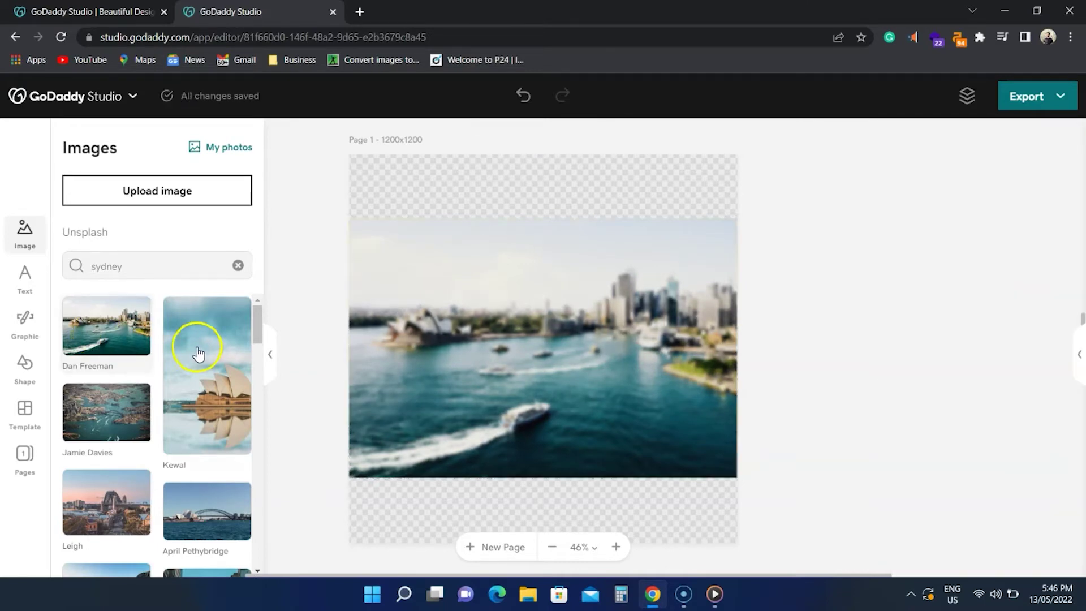
click(1016, 542)
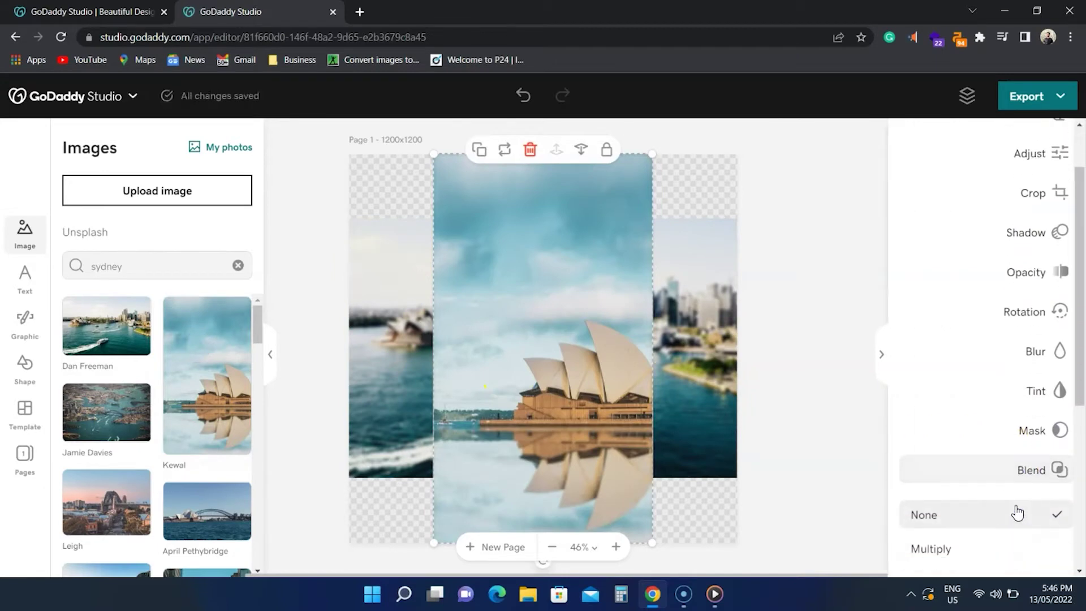
click(999, 546)
scroll(1001, 540, down, 2)
click(974, 448)
scroll(971, 449, up, 3)
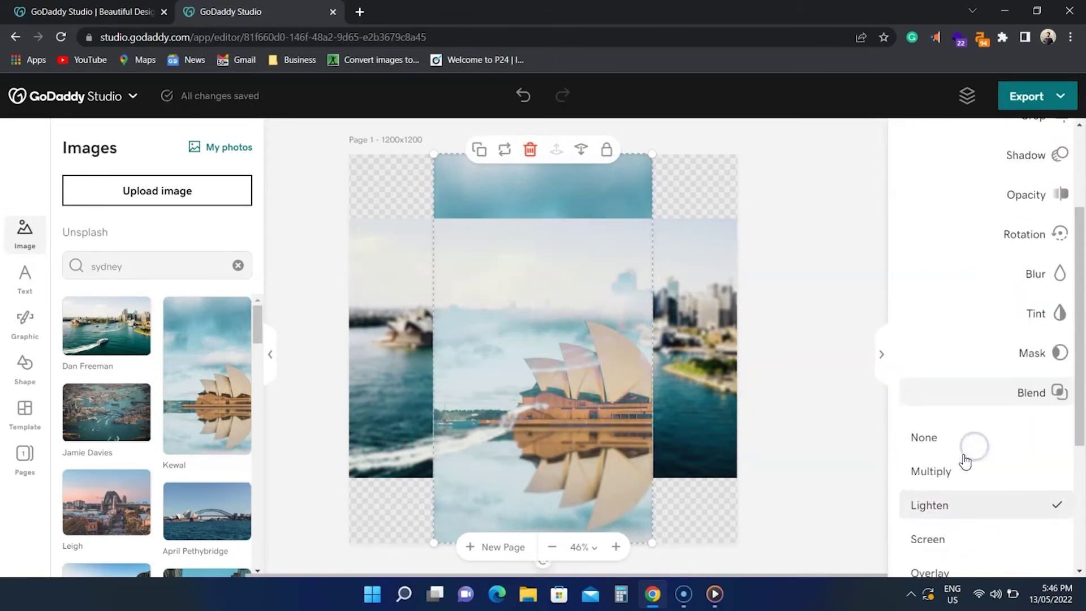
click(1031, 388)
scroll(1002, 461, up, 1)
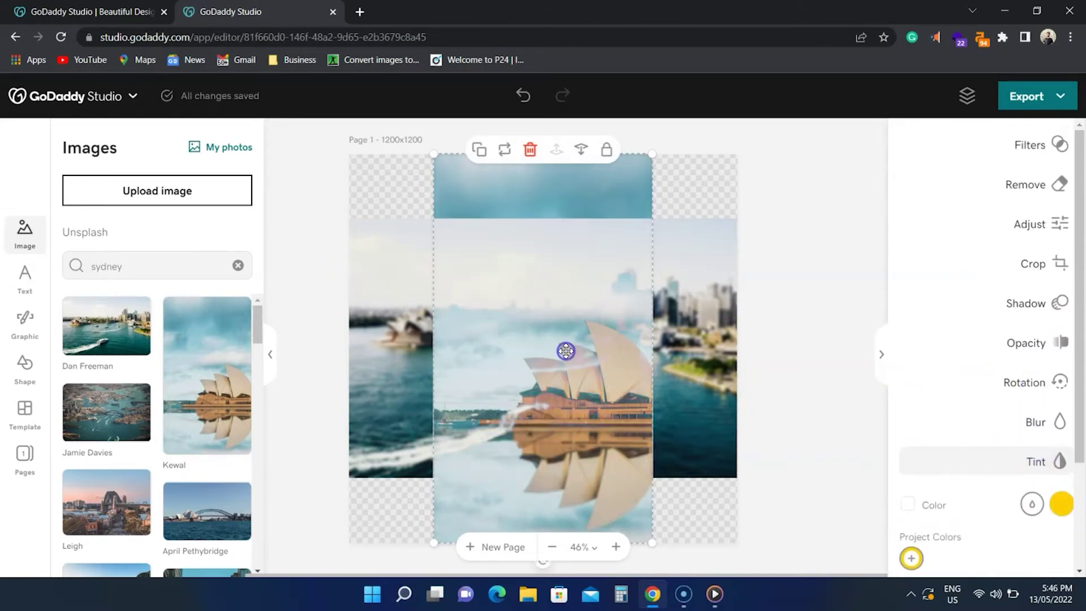
key(Delete)
click(631, 315)
Step: Slightly shrink and rotate the harbour photo, move it up-left, and add a text layer
mouse_move(736, 221)
mouse_down()
mouse_move(710, 237)
mouse_move(727, 236)
mouse_up()
mouse_move(542, 494)
mouse_down()
mouse_move(505, 476)
mouse_move(550, 481)
mouse_up()
click(1060, 181)
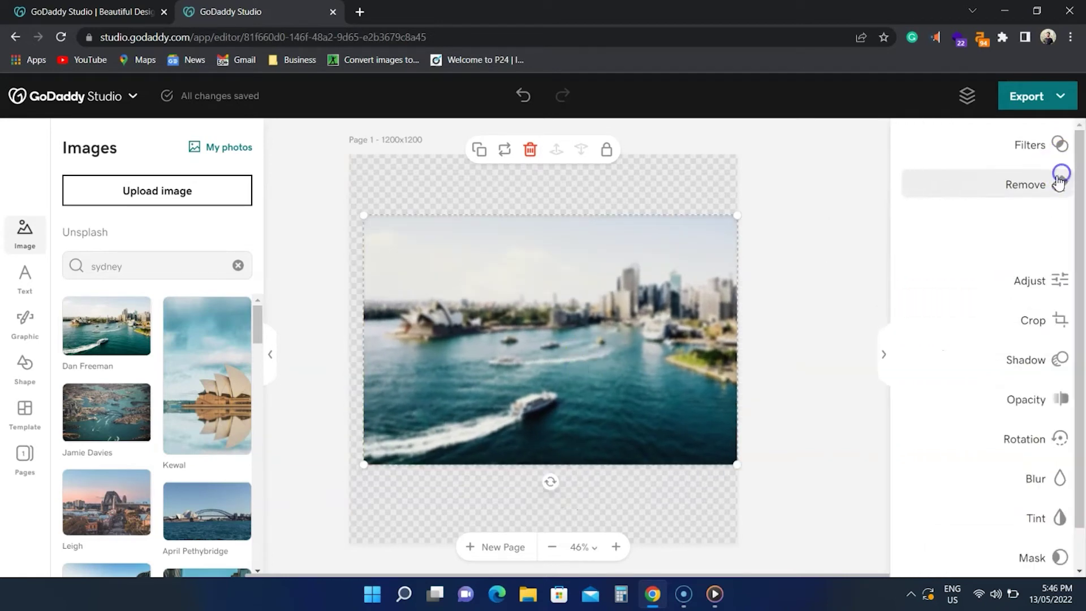
mouse_move(658, 328)
mouse_down()
mouse_move(650, 291)
mouse_move(651, 312)
mouse_up()
click(25, 276)
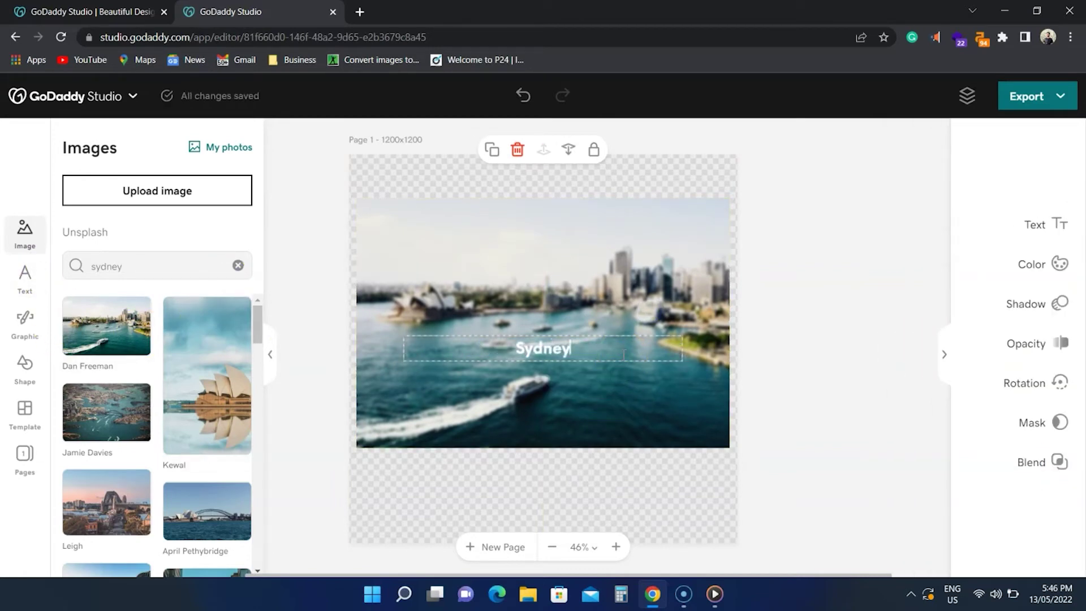
Step: Give the Sydney caption a curve of 10 and set its blend mode to Screen
click(1029, 220)
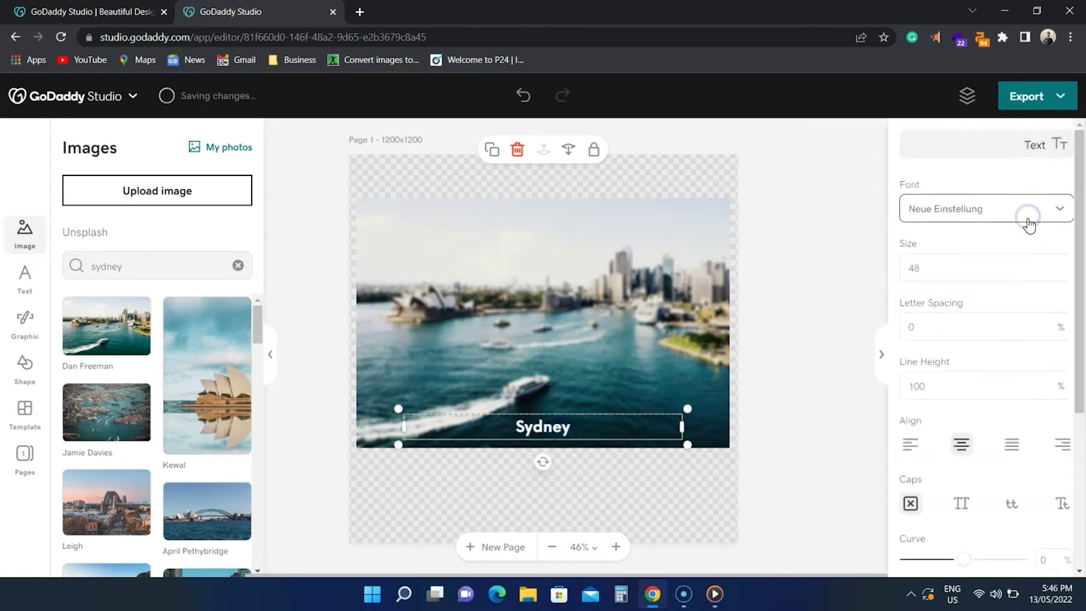
scroll(1020, 237, down, 3)
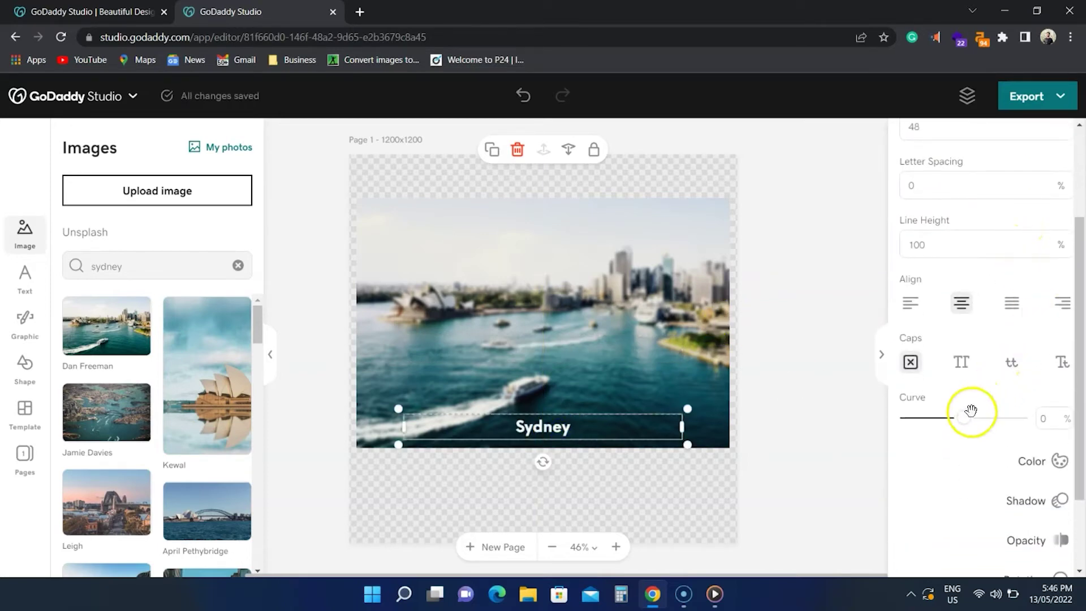
drag(966, 417, 984, 414)
scroll(928, 425, down, 2)
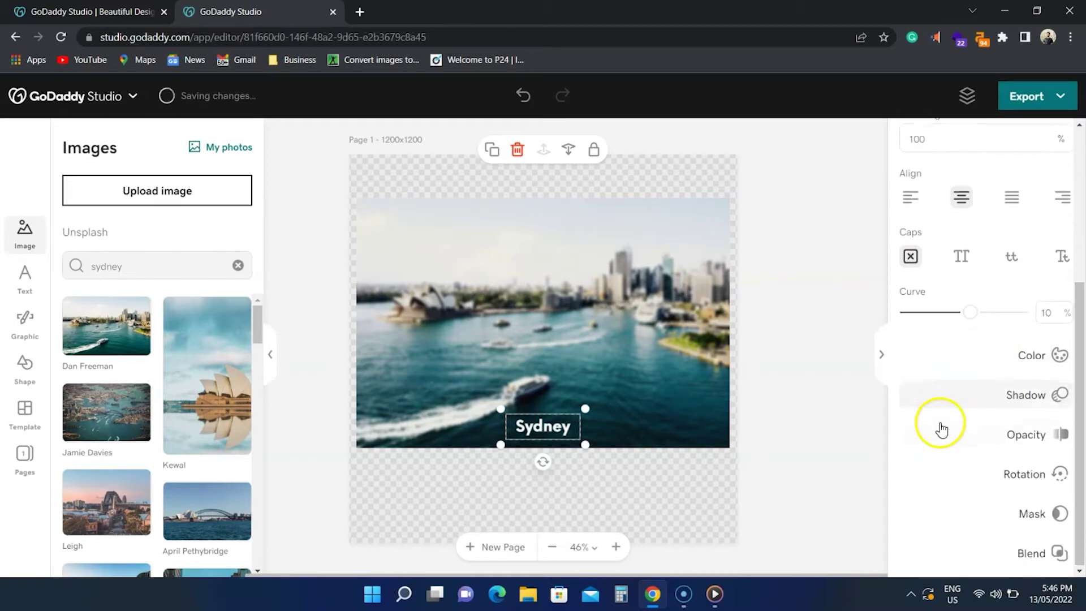
click(1025, 433)
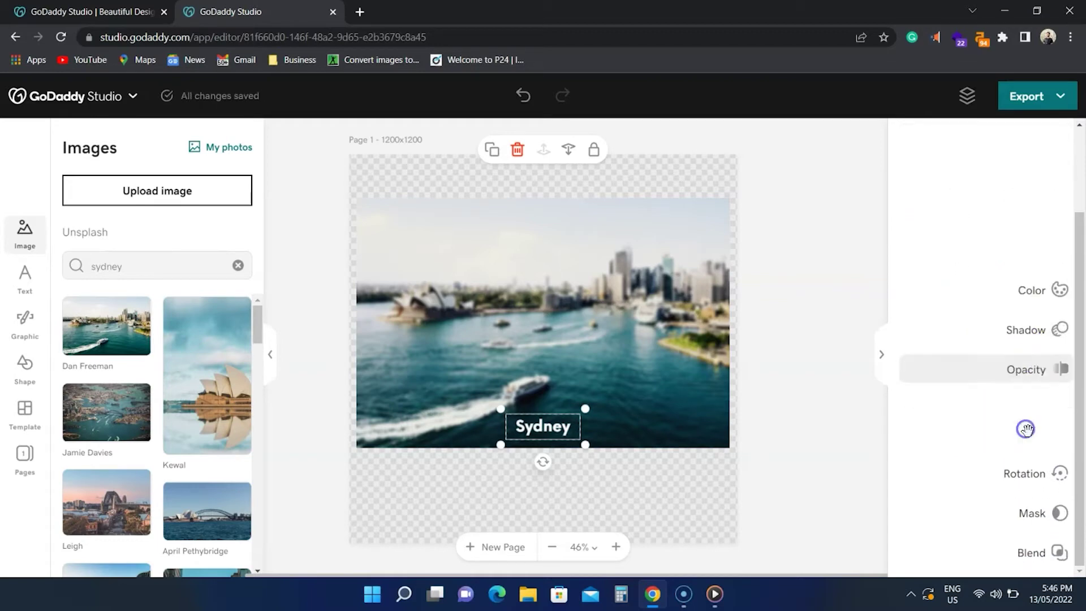
click(1029, 422)
click(1043, 514)
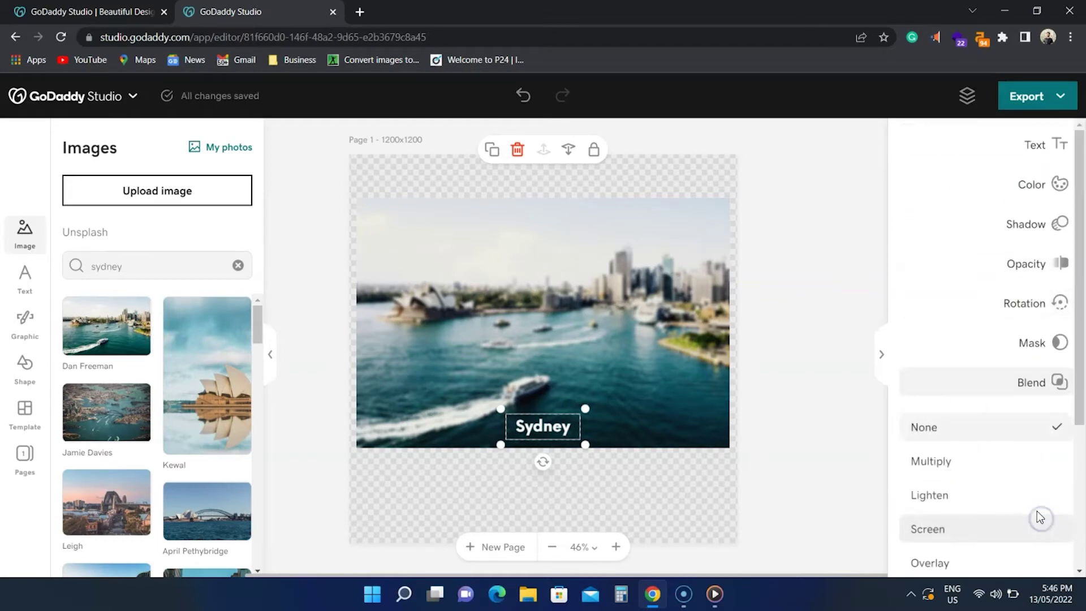
click(952, 458)
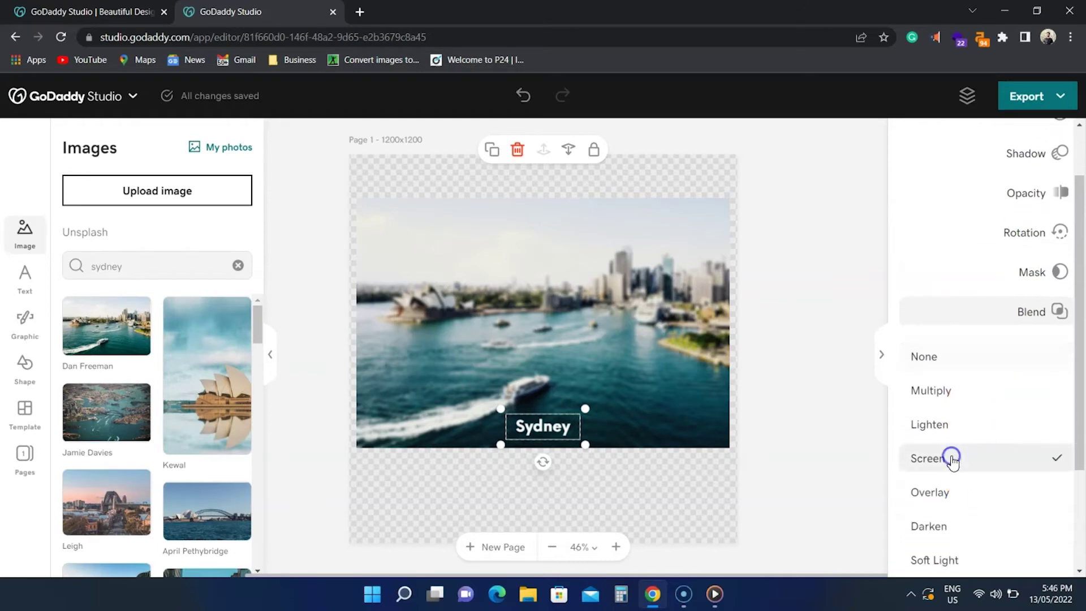
click(927, 453)
Step: Change the Sydney caption's font to Liberator Medium
click(1032, 144)
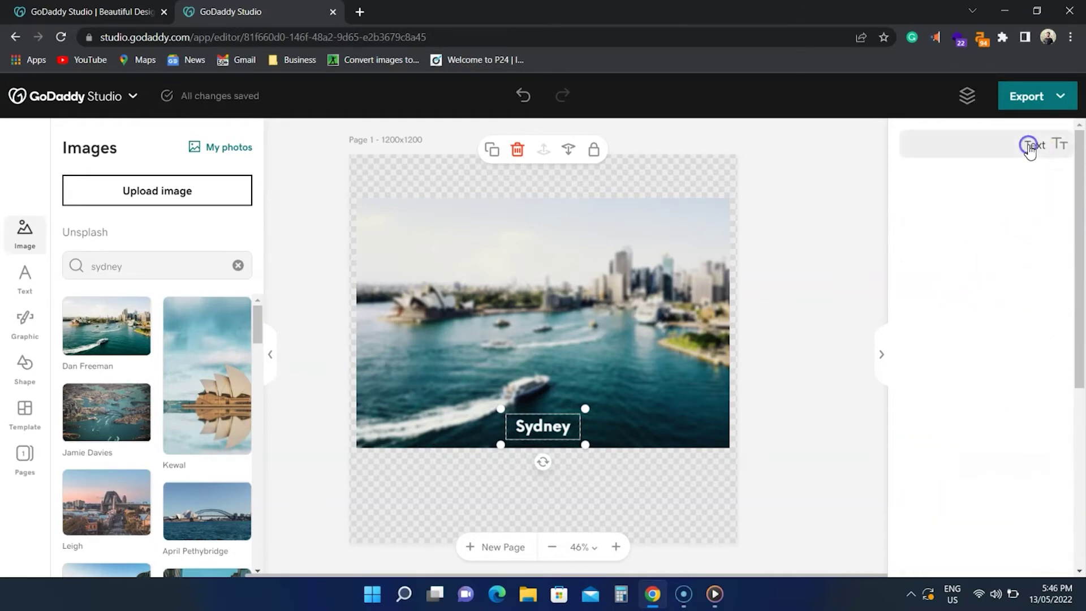
click(1018, 207)
click(1012, 306)
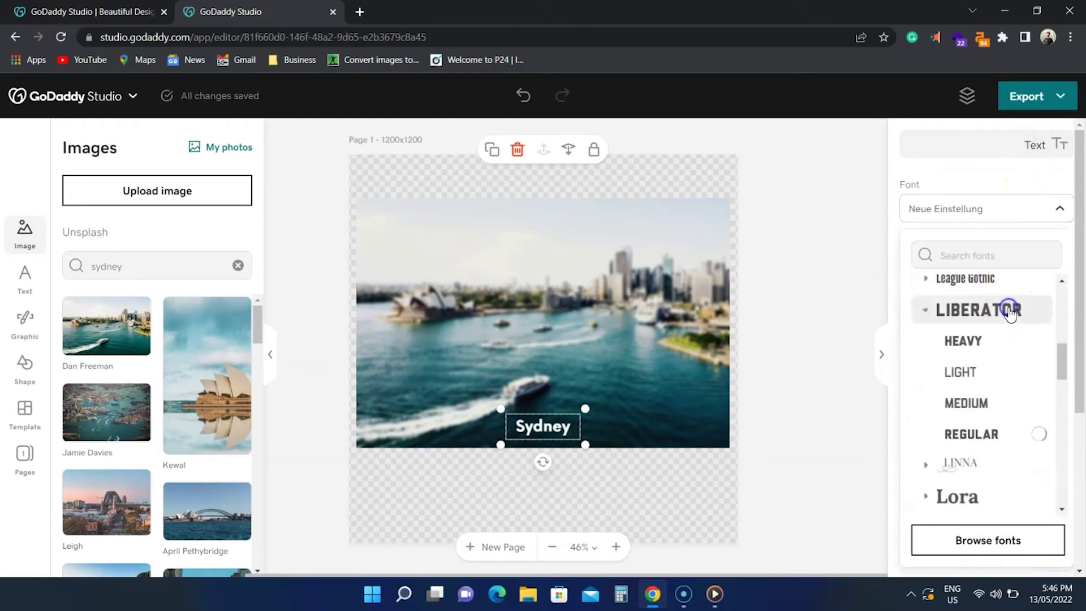
click(988, 404)
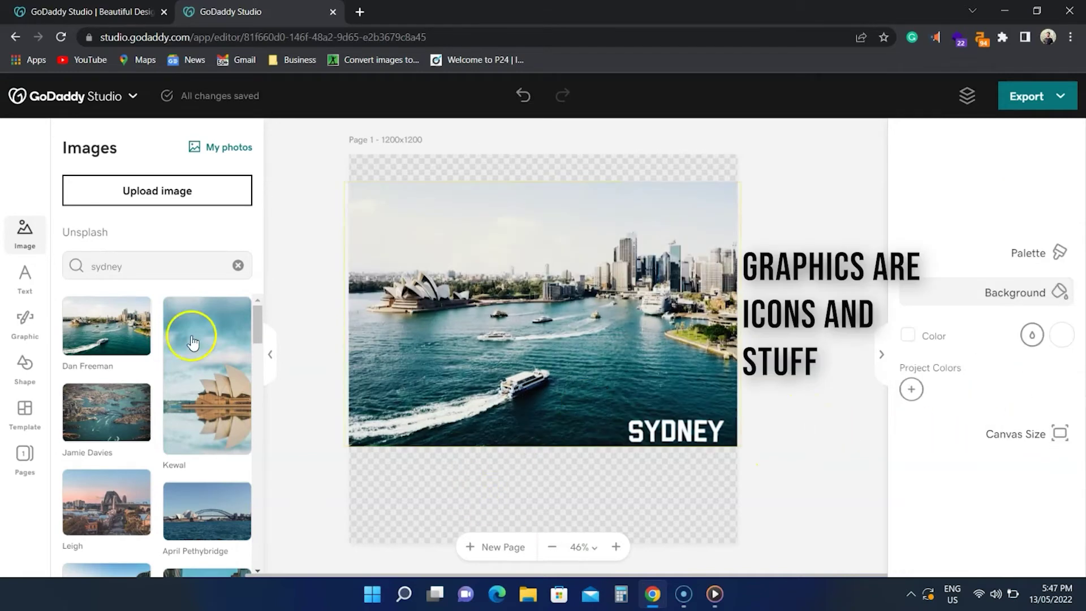
Step: Browse the Hand Drawn Logo graphics pack, then open the Open we stand collection
click(35, 335)
scroll(141, 376, down, 10)
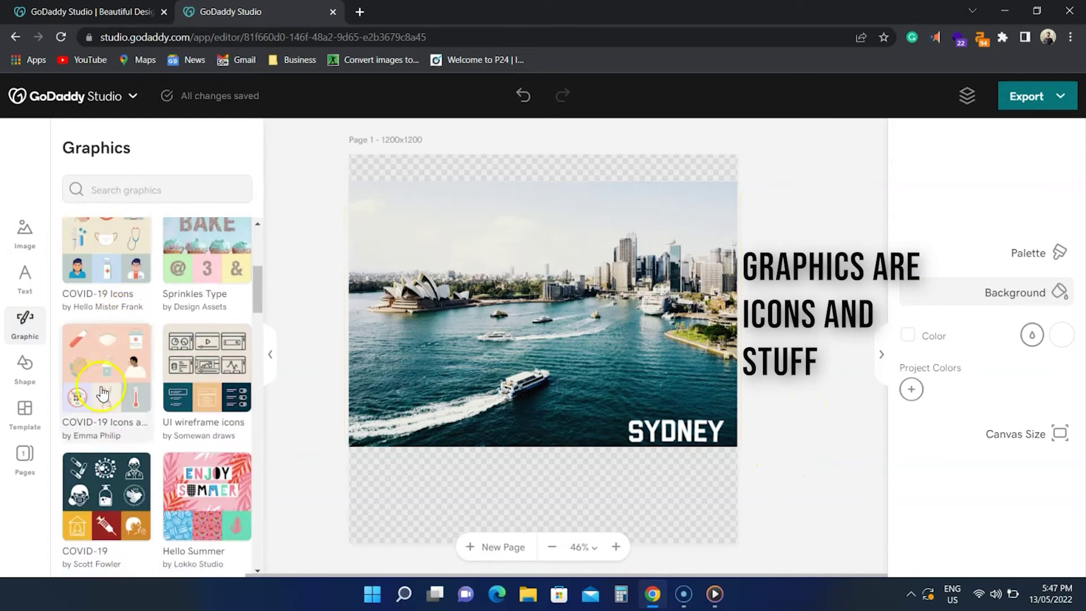
click(211, 357)
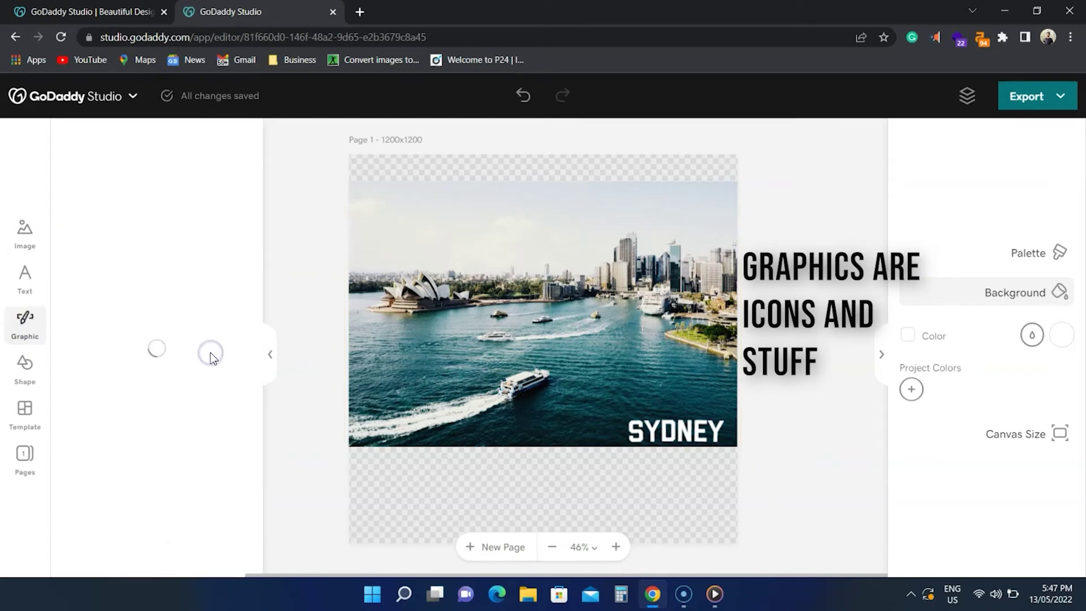
scroll(122, 359, down, 6)
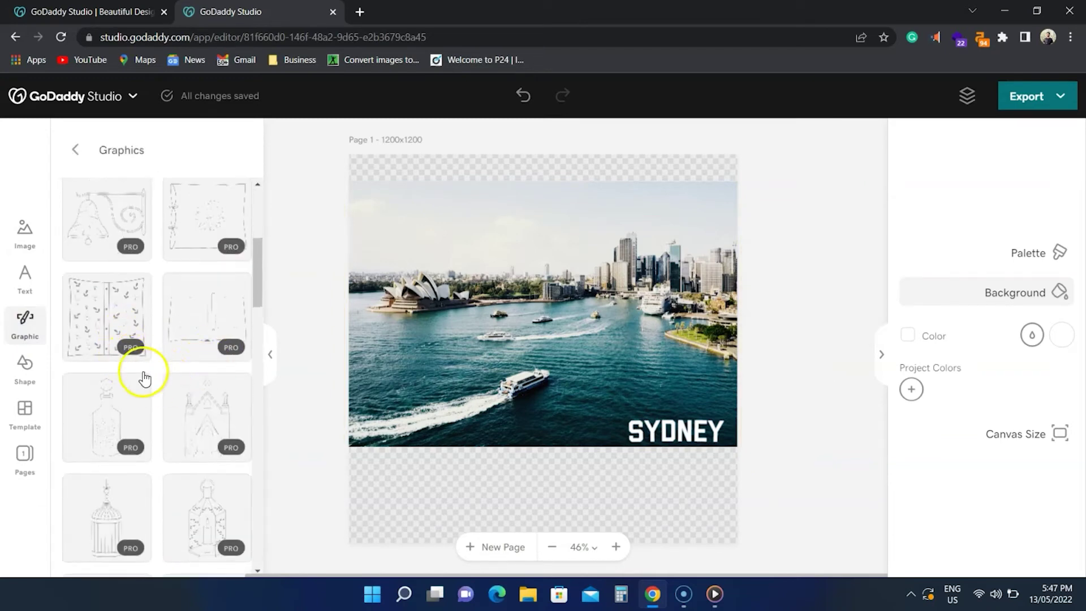
scroll(145, 378, up, 6)
click(75, 148)
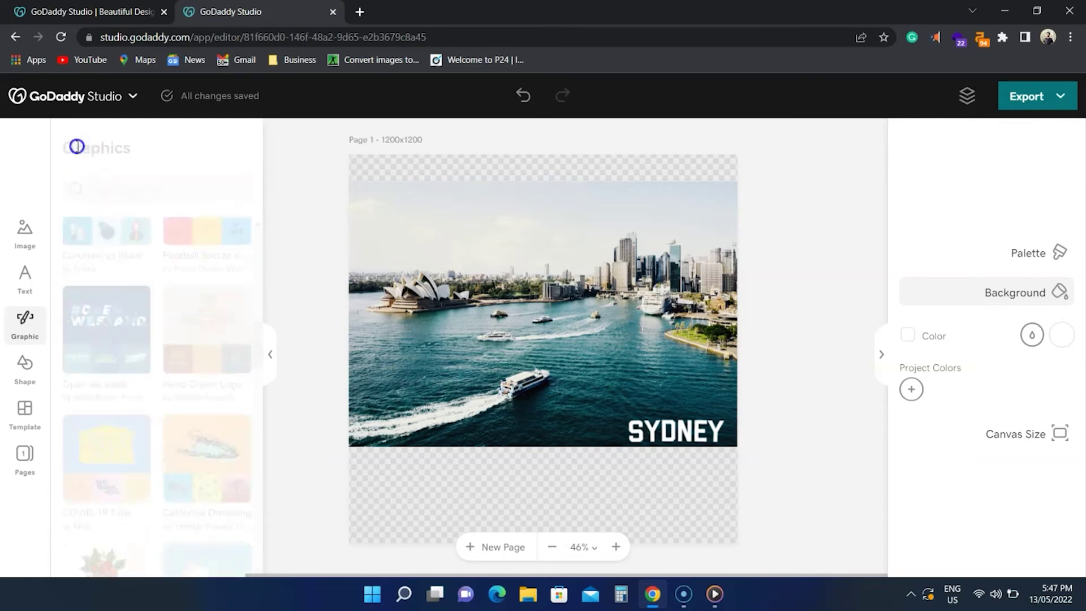
click(113, 326)
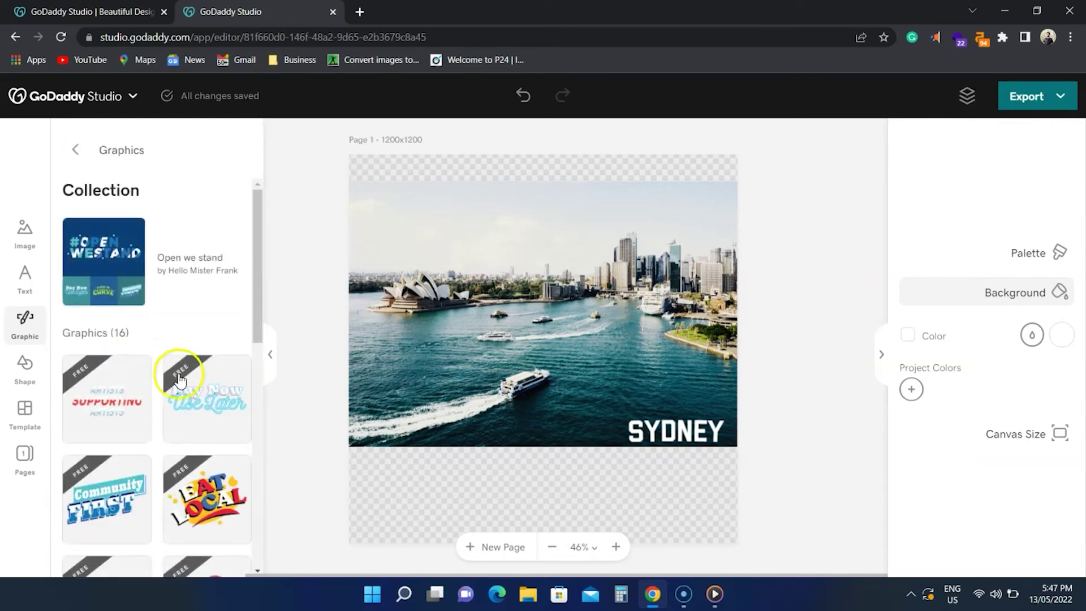
scroll(165, 393, down, 1)
Step: Drag the Eat Local graphic onto the photo, shrink it and place it bottom-left
drag(207, 428, 554, 355)
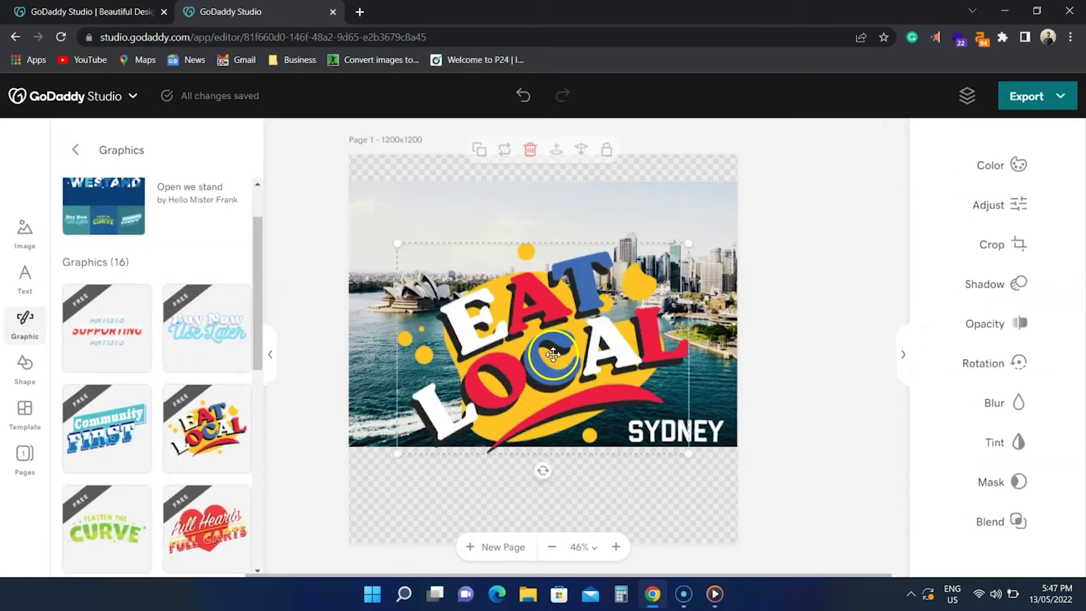
drag(693, 449, 472, 290)
drag(434, 259, 389, 408)
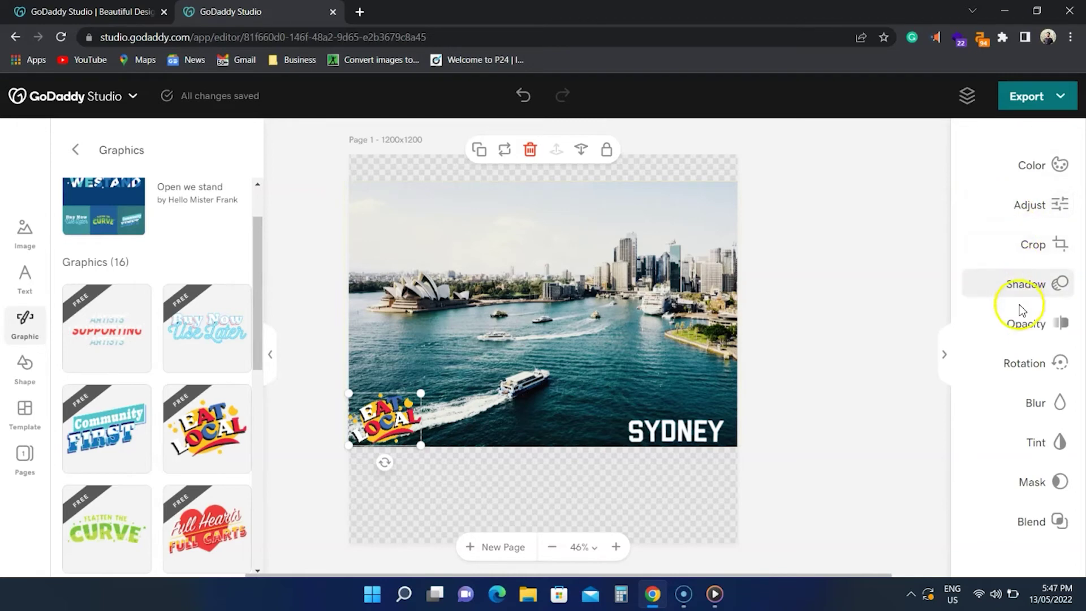
click(30, 376)
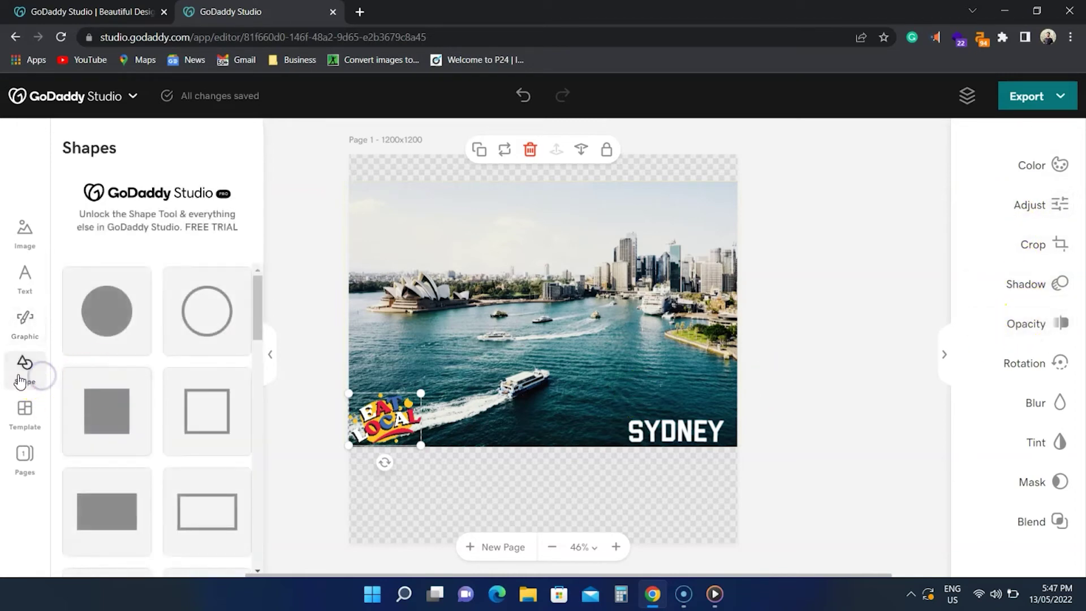
Step: Scroll through the shapes and template thumbnails, then apply the Maggie Holmes template to the page
scroll(226, 328, down, 10)
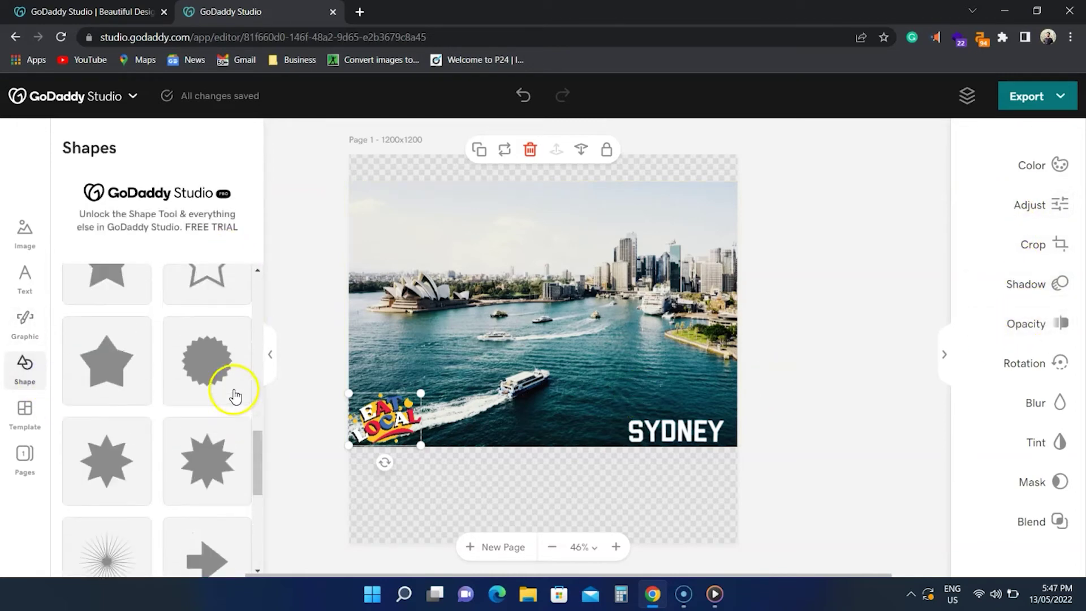
scroll(95, 353, up, 10)
click(25, 432)
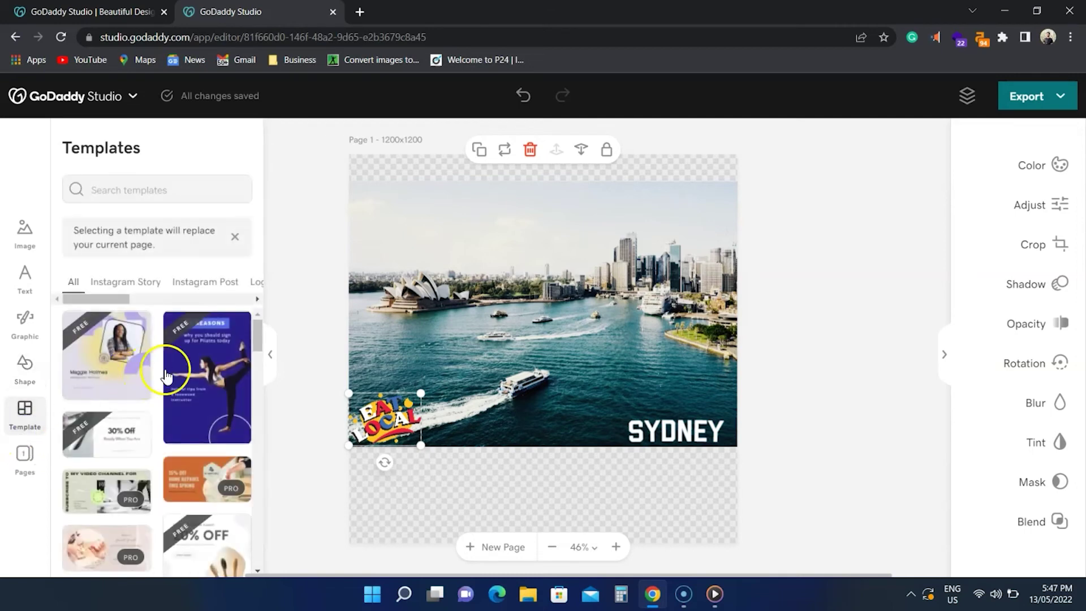
scroll(170, 390, down, 3)
scroll(181, 413, up, 3)
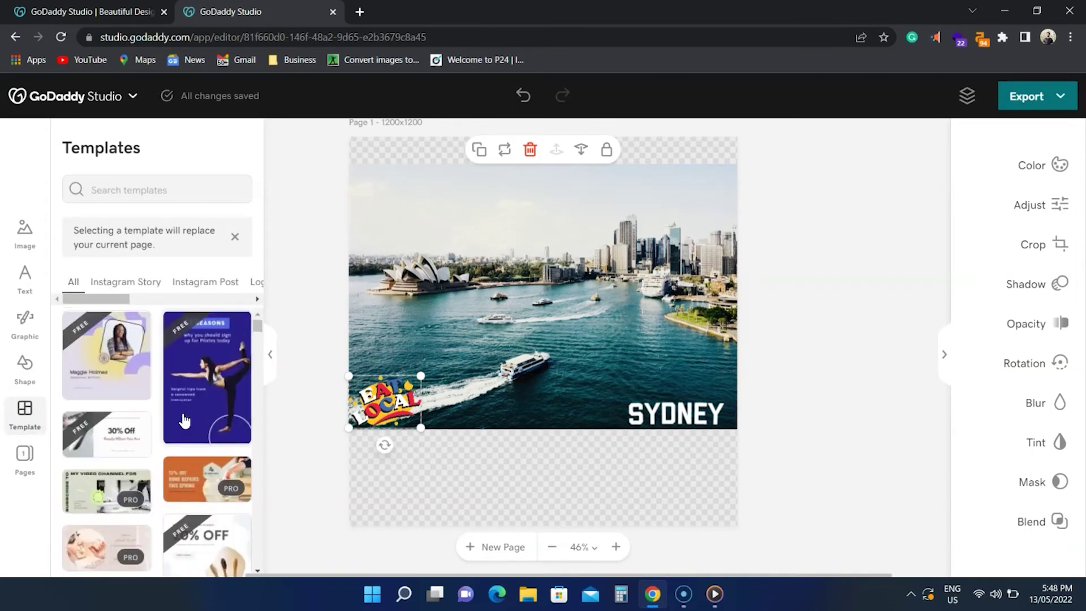
scroll(146, 353, down, 5)
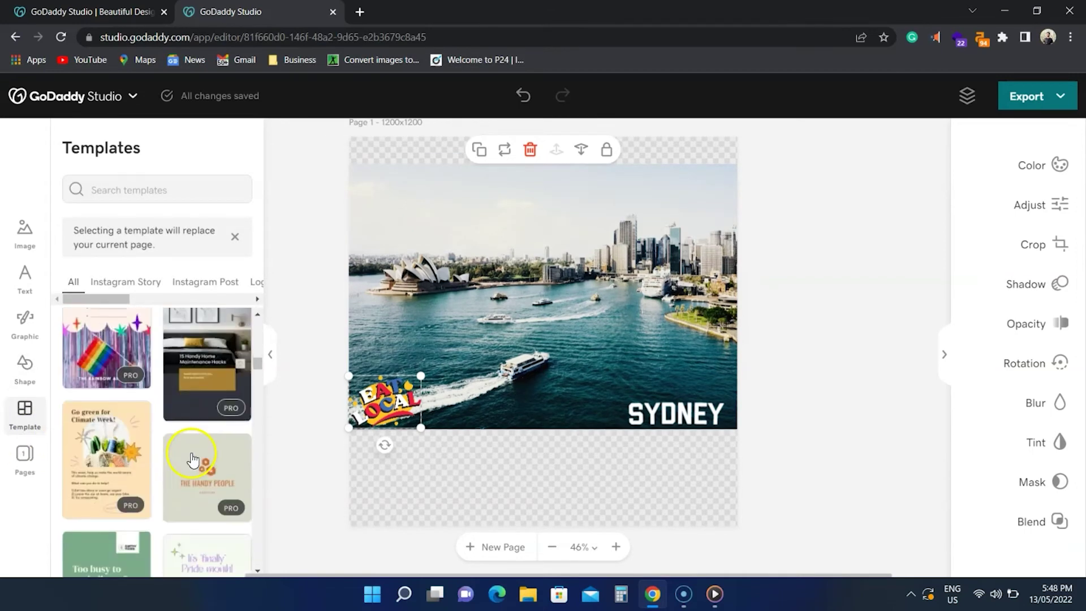
scroll(193, 456, up, 5)
drag(94, 347, 546, 356)
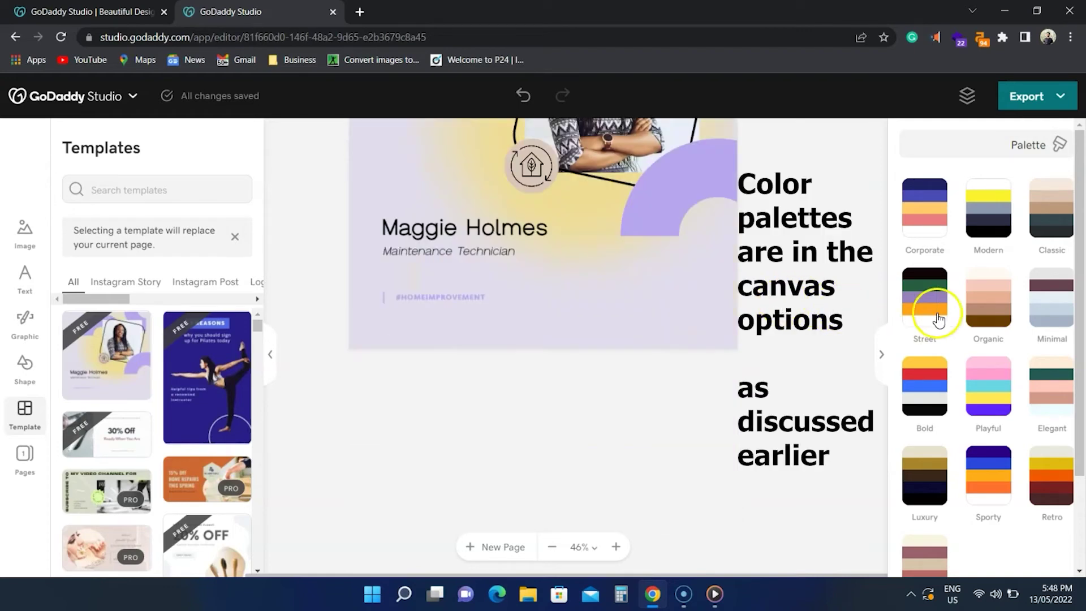
Step: Recolour the Maggie Holmes template with the Street palette after trying Organic
click(922, 315)
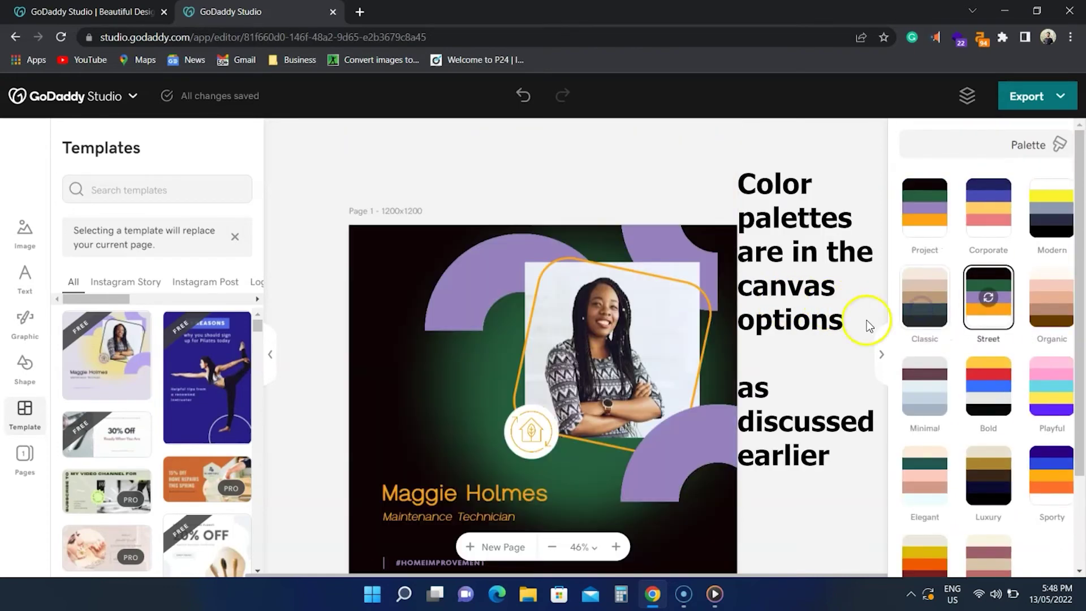
click(1041, 304)
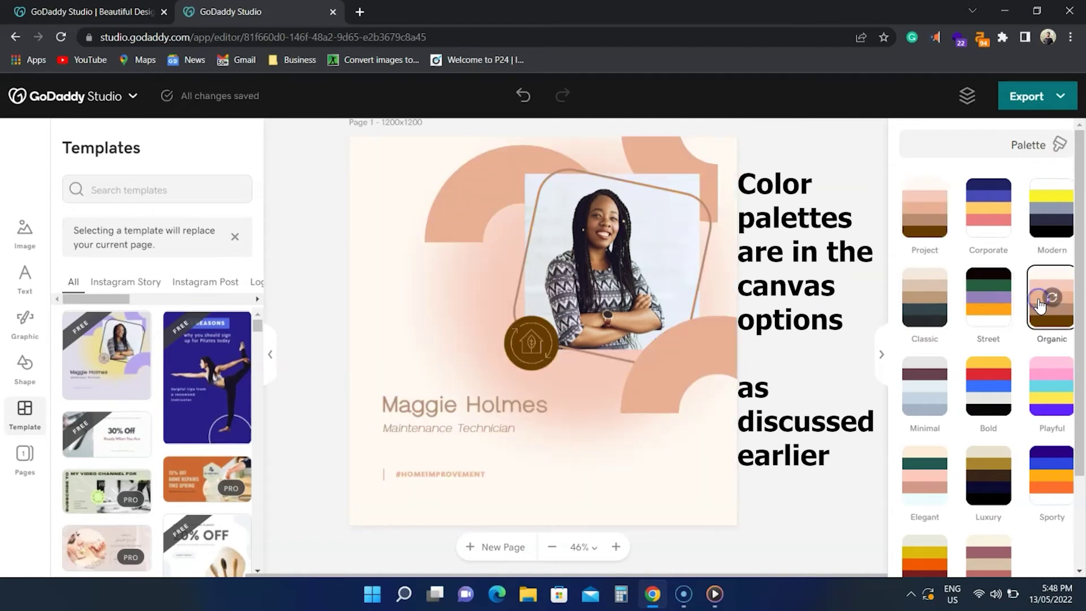
click(988, 307)
click(814, 353)
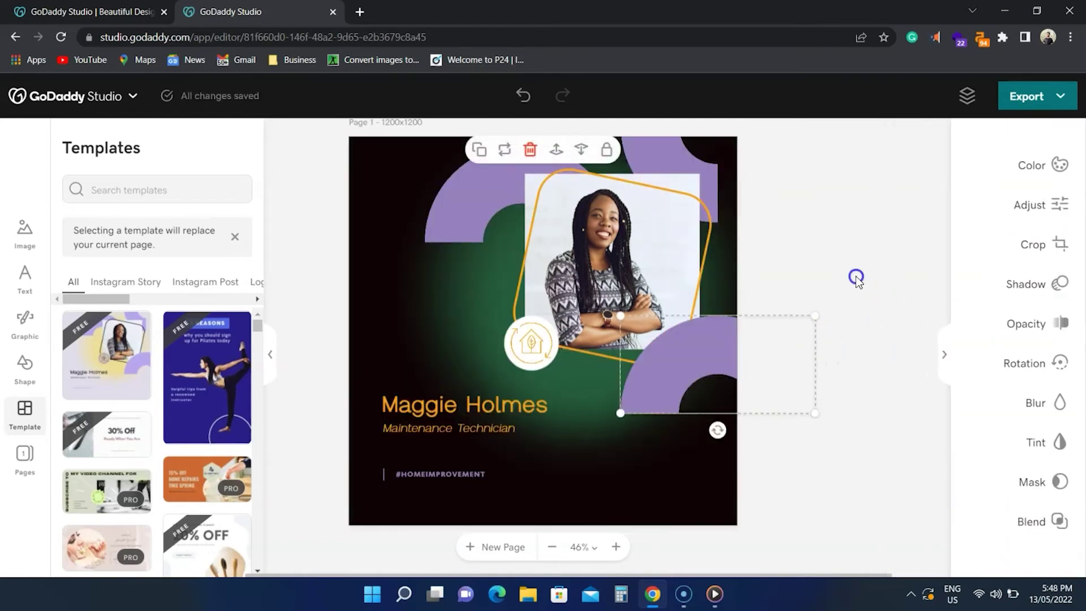
click(857, 276)
click(962, 215)
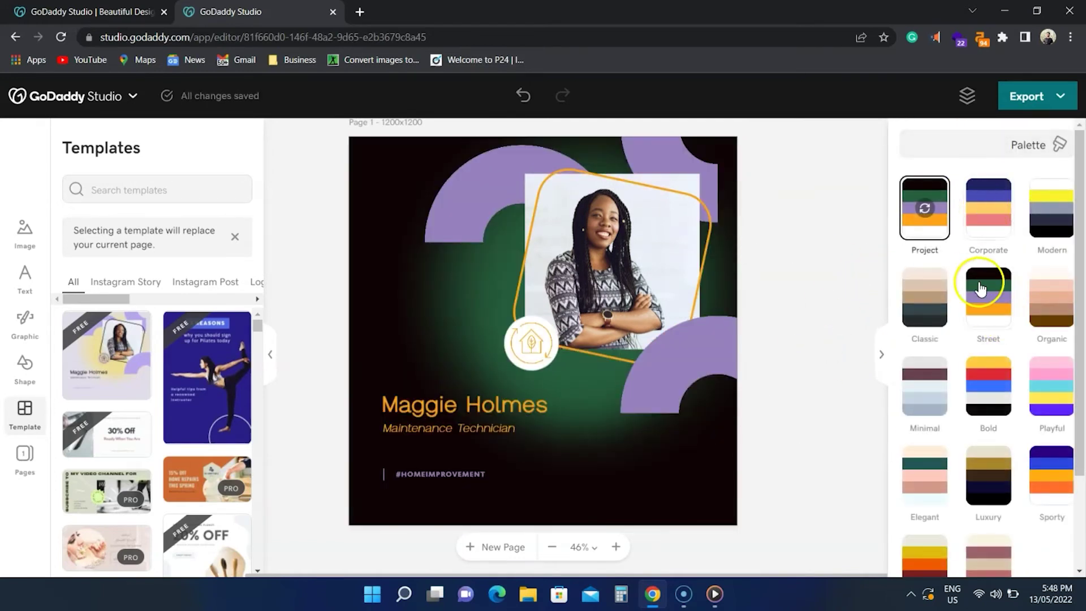
click(1009, 151)
Step: Try purple and yellow page backgrounds, then select the corner shape, job-title text and house logo
click(1017, 341)
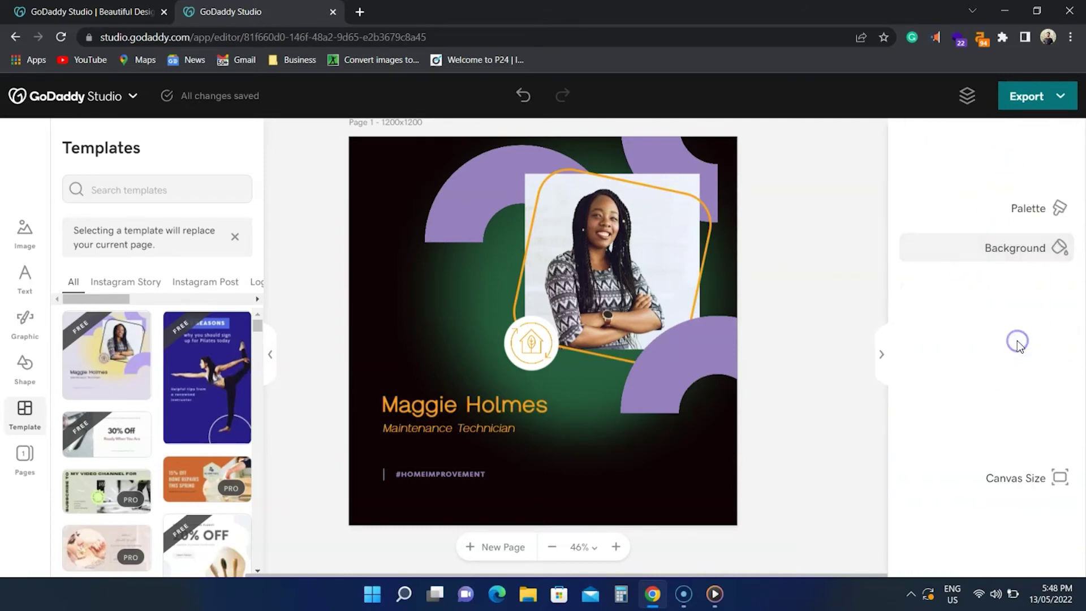
click(1005, 343)
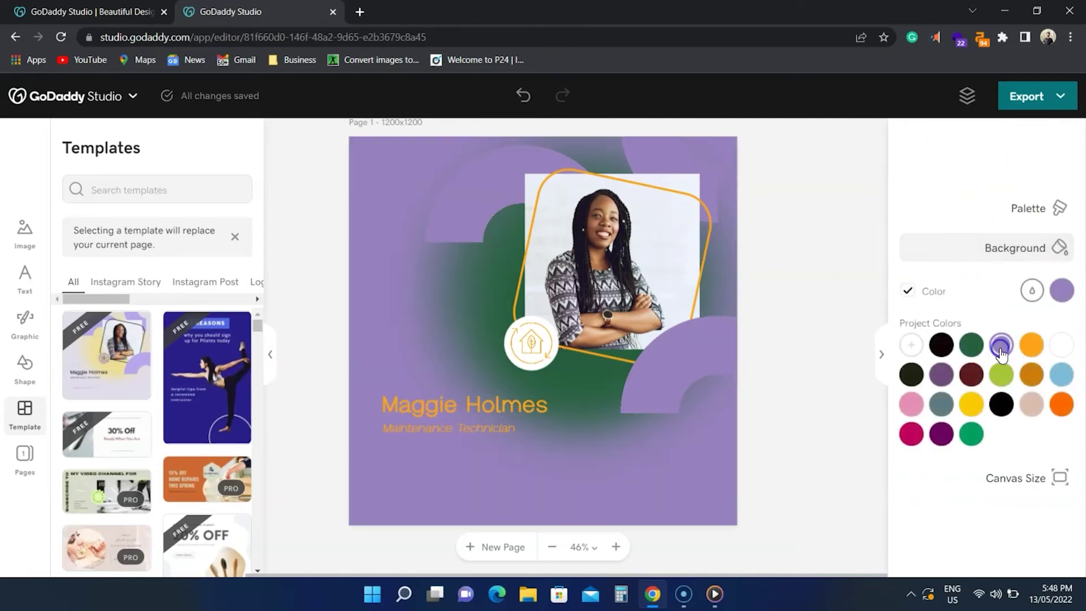
click(972, 403)
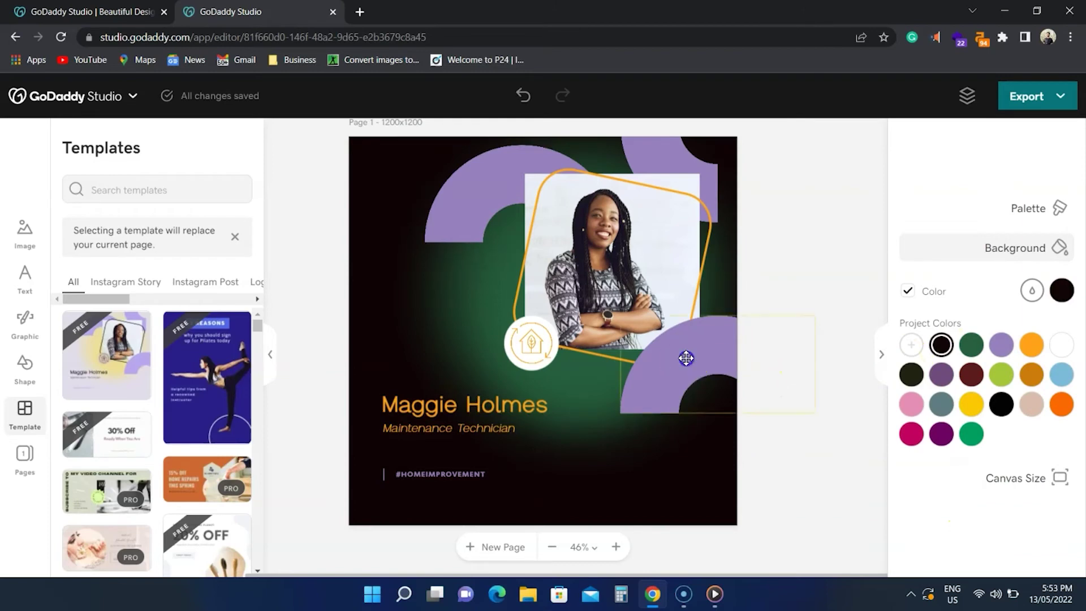
click(687, 358)
click(492, 428)
click(513, 360)
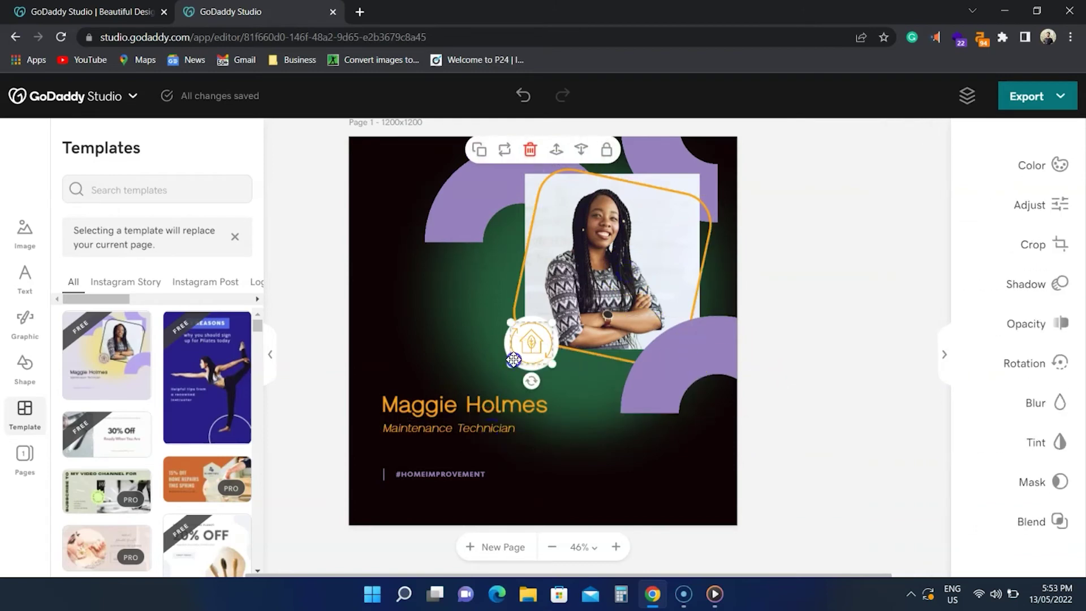
Step: Add a blank second page, then return to page 1 and show its layer list
click(450, 471)
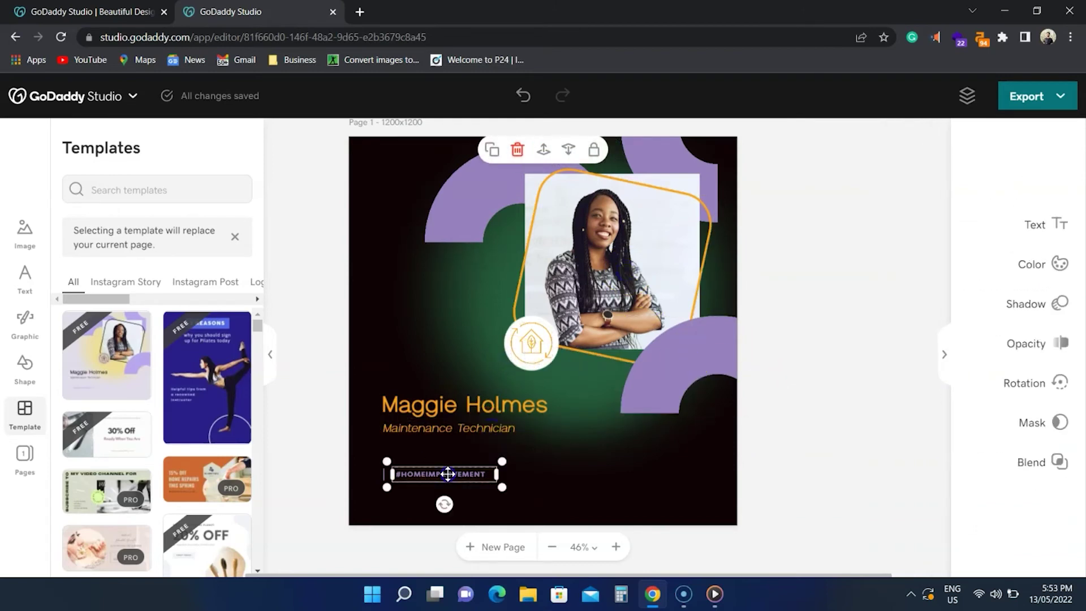
click(493, 553)
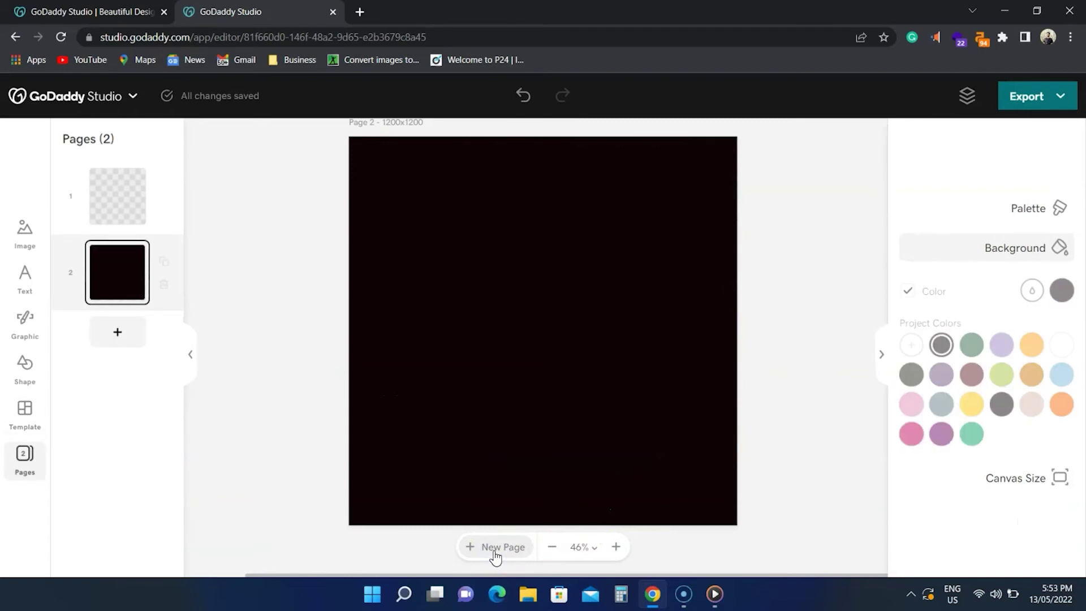
click(127, 207)
drag(121, 277, 142, 213)
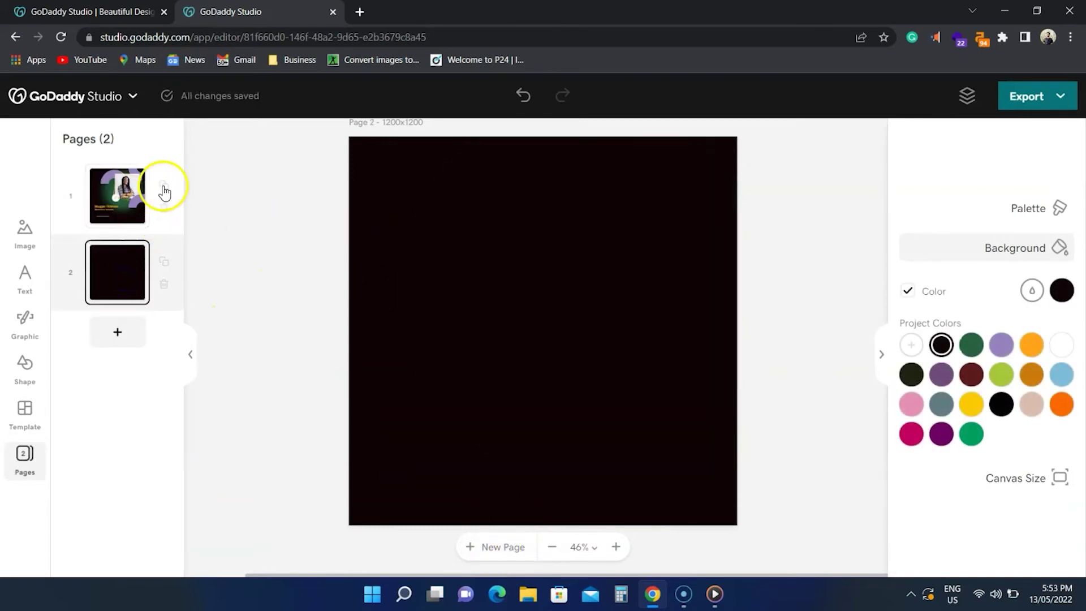
click(111, 196)
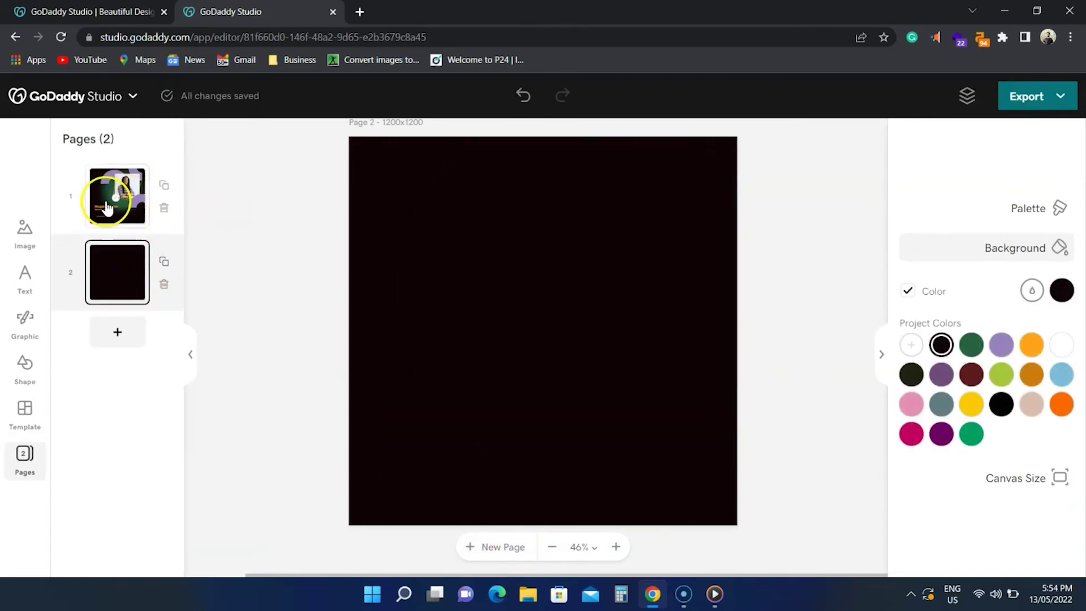
click(967, 96)
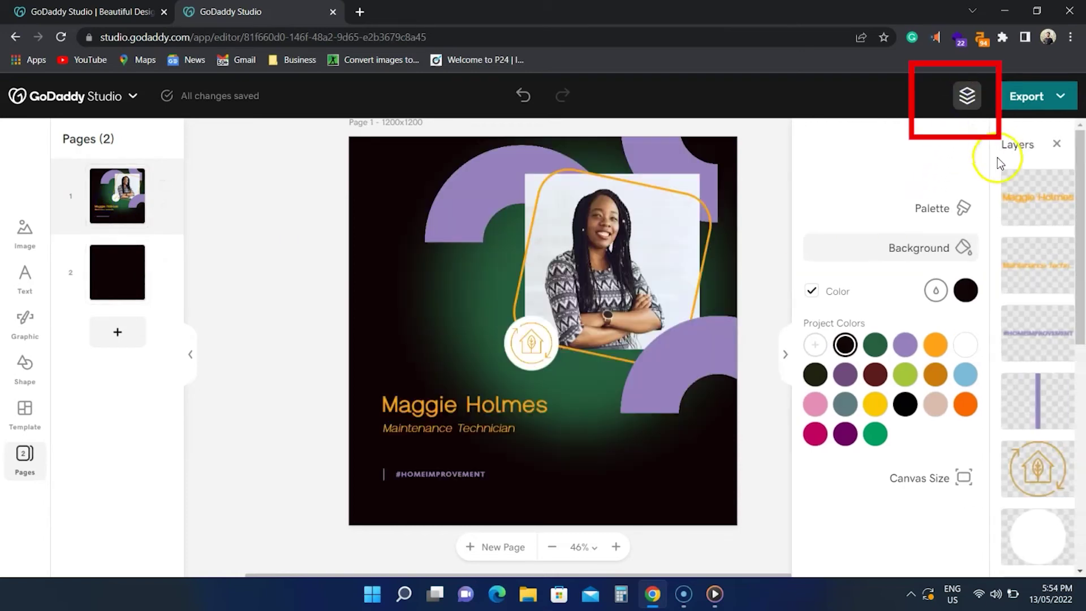
scroll(1035, 328, down, 8)
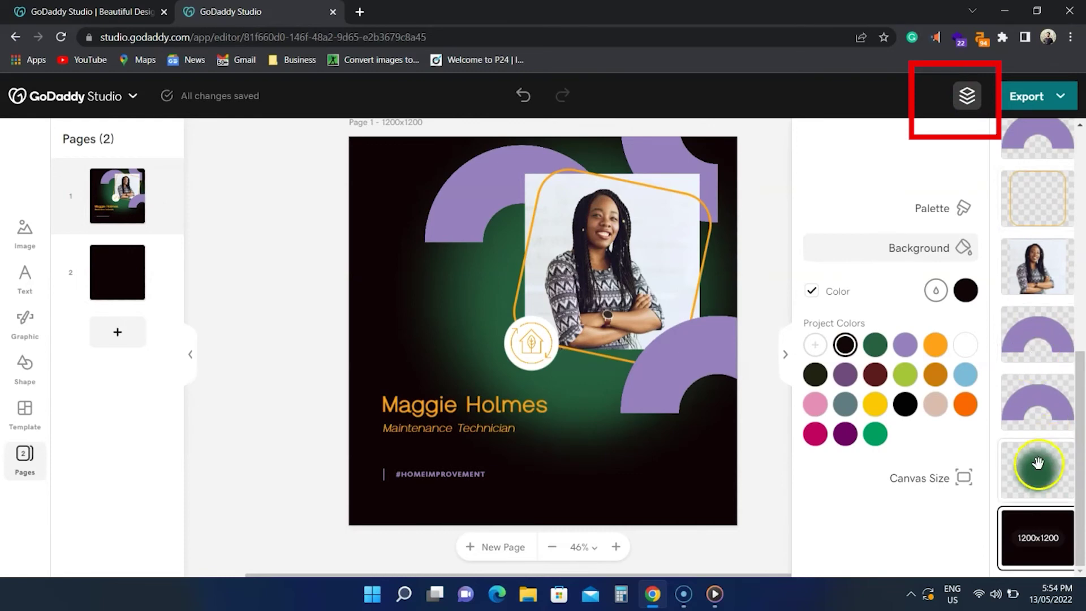
click(1039, 463)
click(1041, 405)
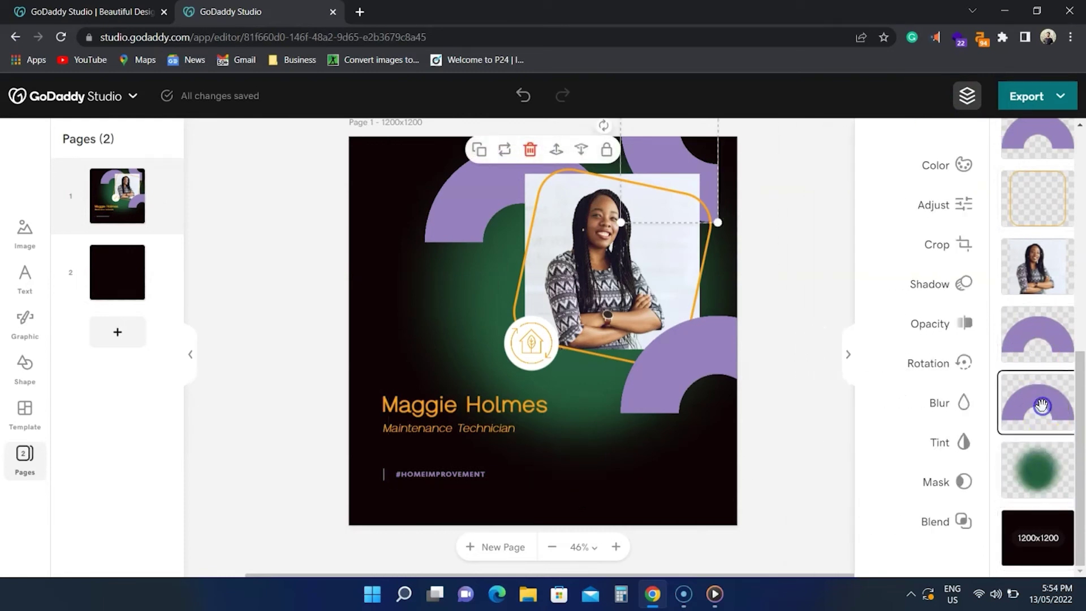
click(1043, 343)
click(1039, 281)
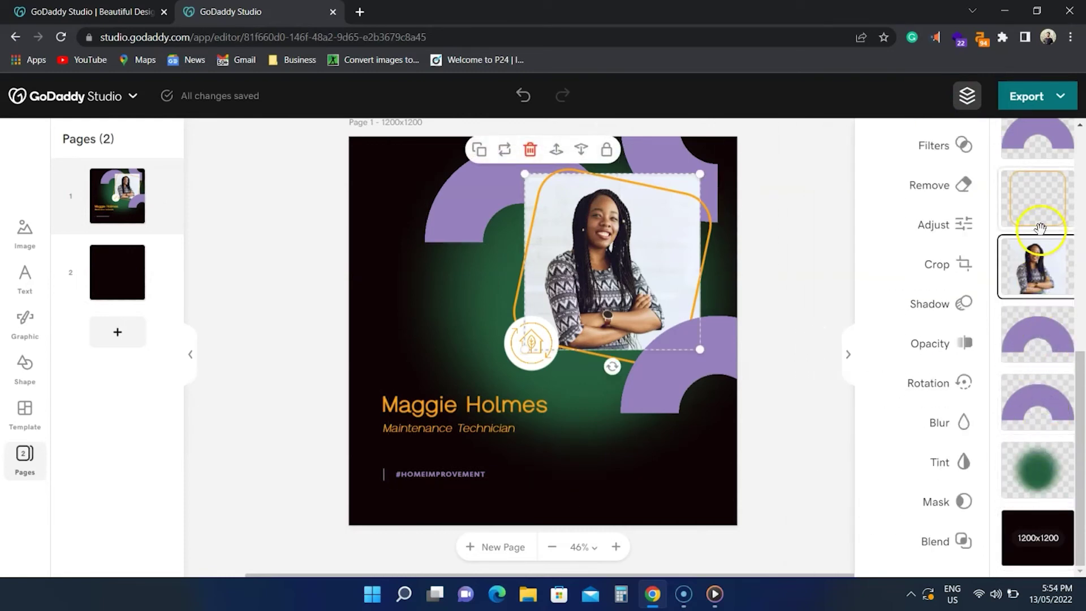
right_click(1027, 263)
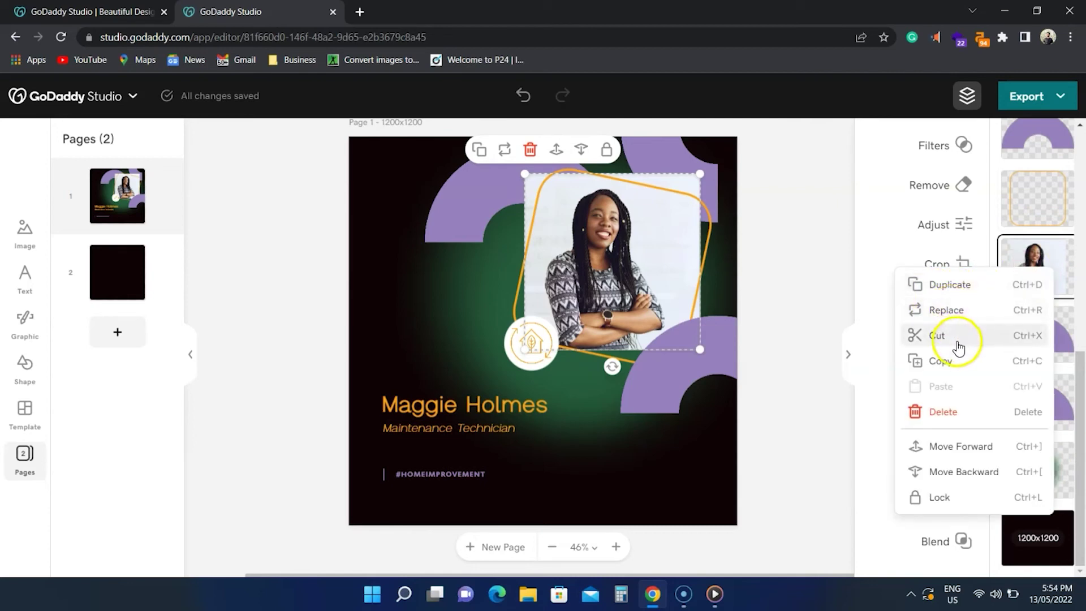
key(Escape)
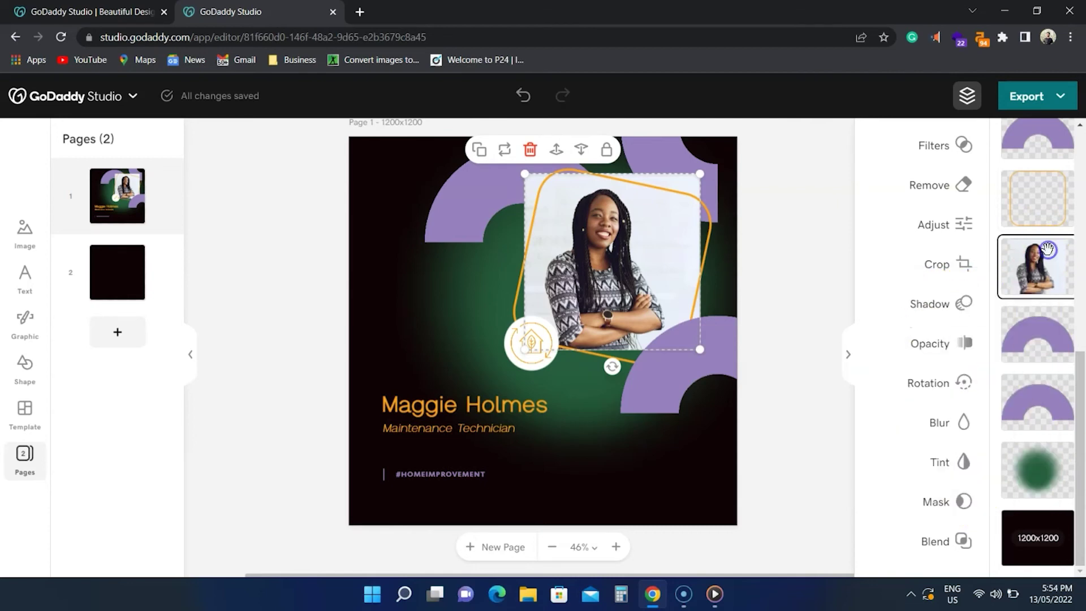
click(949, 340)
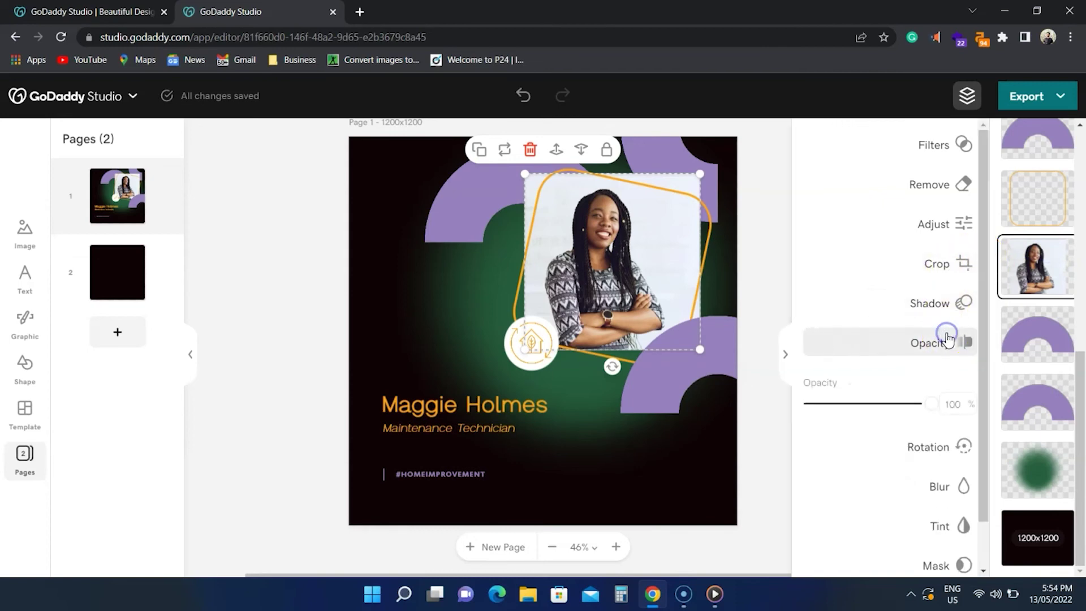
click(947, 340)
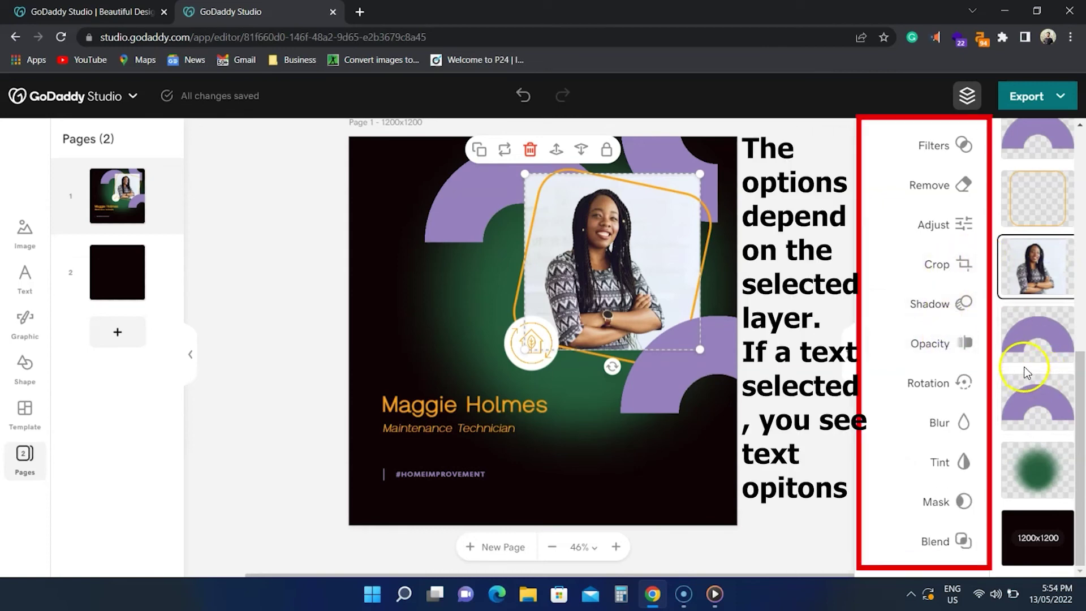
scroll(1028, 372, up, 6)
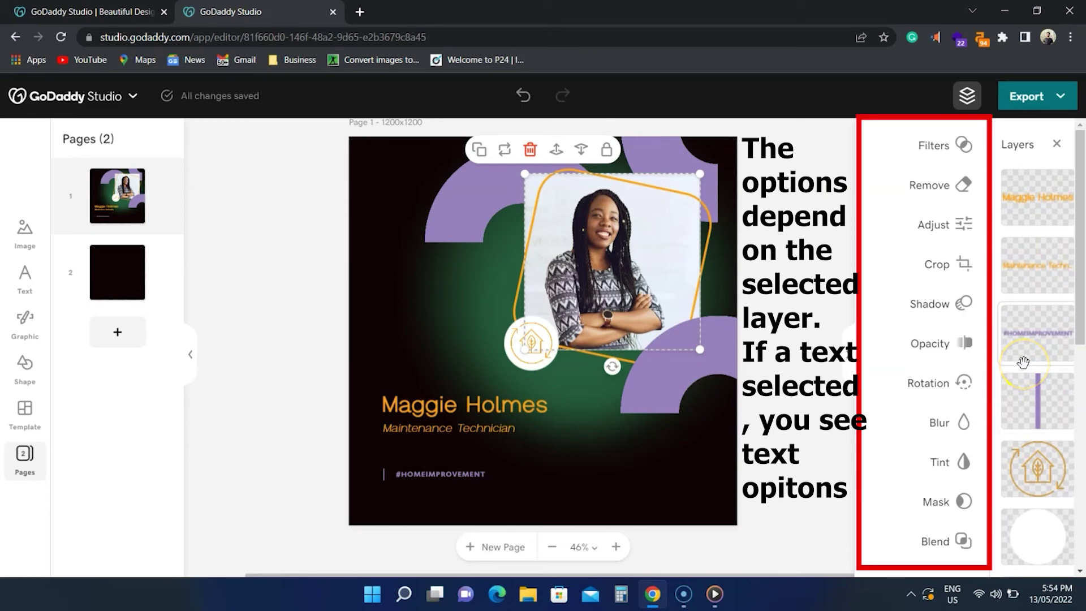
click(1023, 362)
scroll(1024, 215, up, 5)
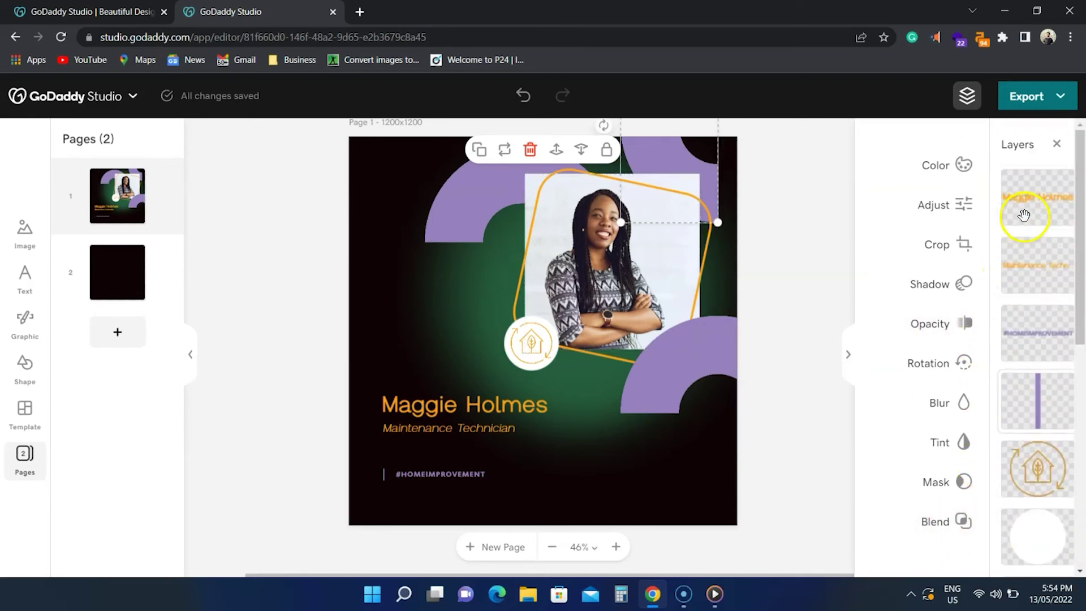
click(1030, 207)
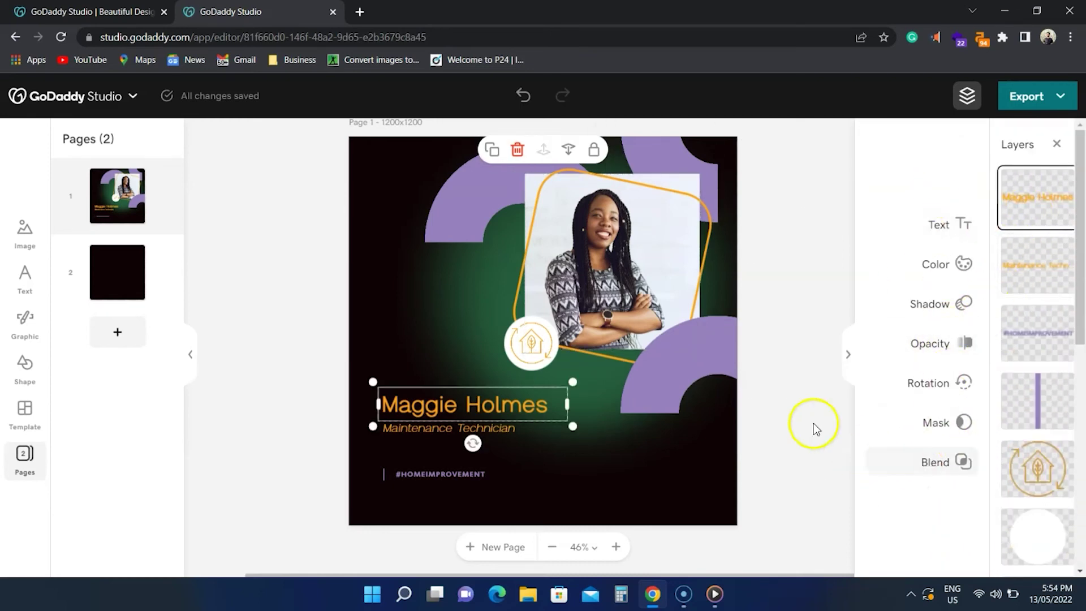
click(120, 102)
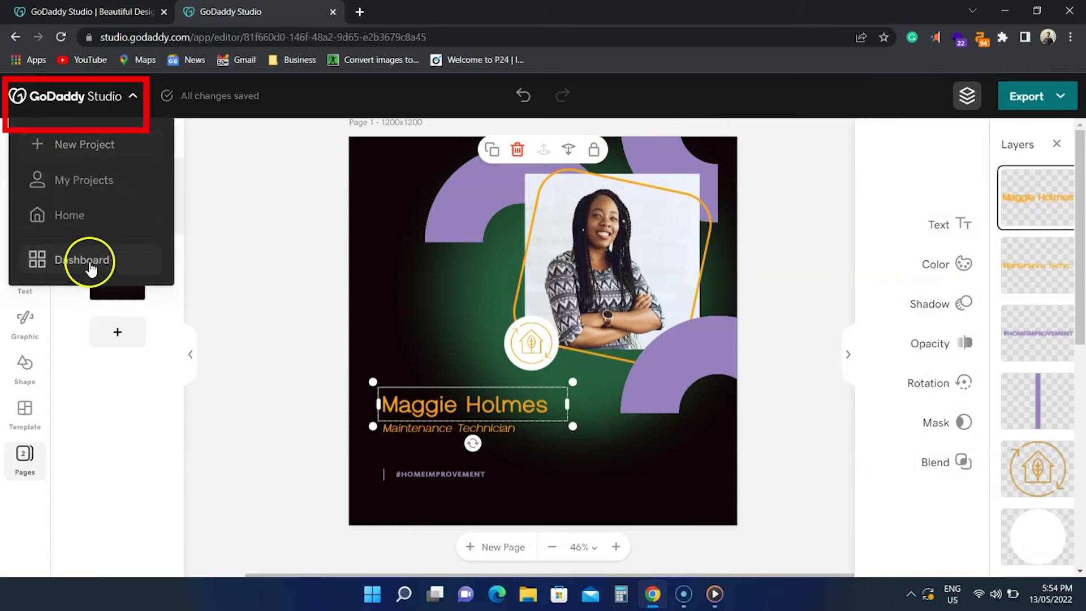
click(222, 261)
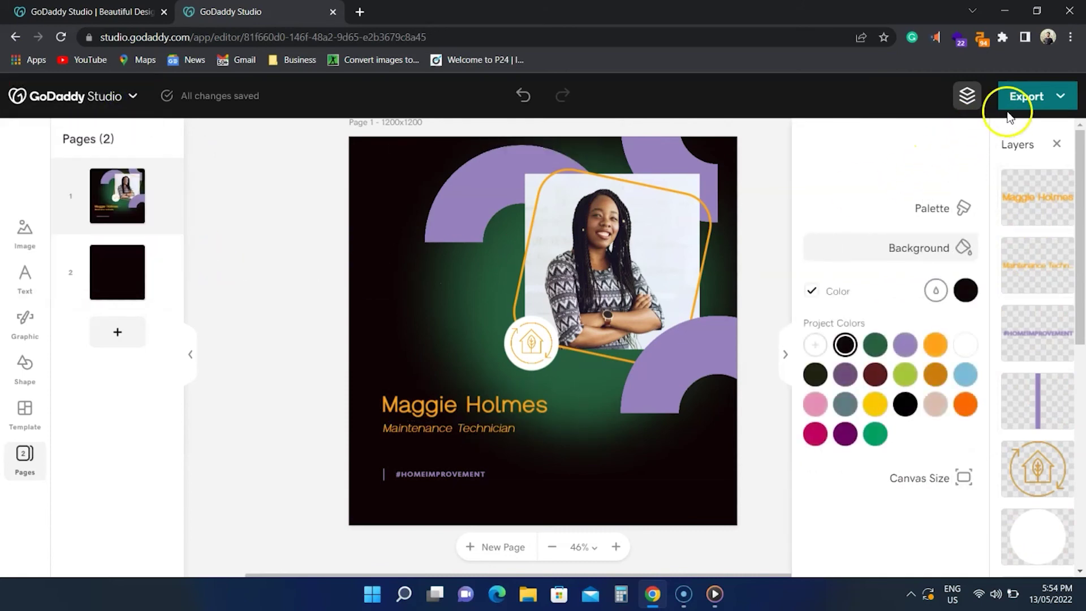
Step: Start an export named Studio-Project-2 that includes all pages
click(1027, 97)
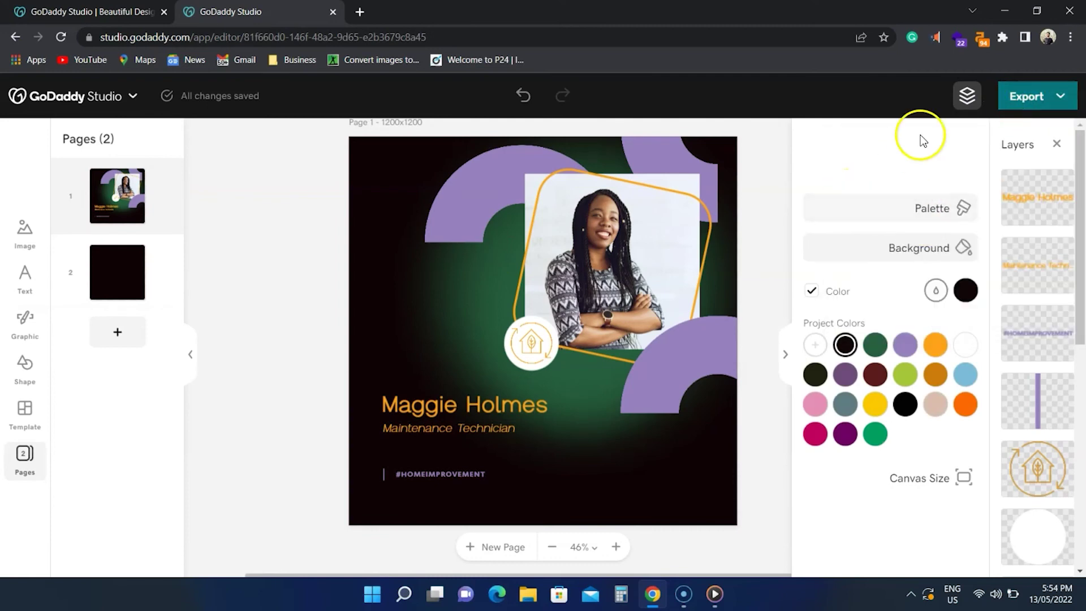
click(1043, 97)
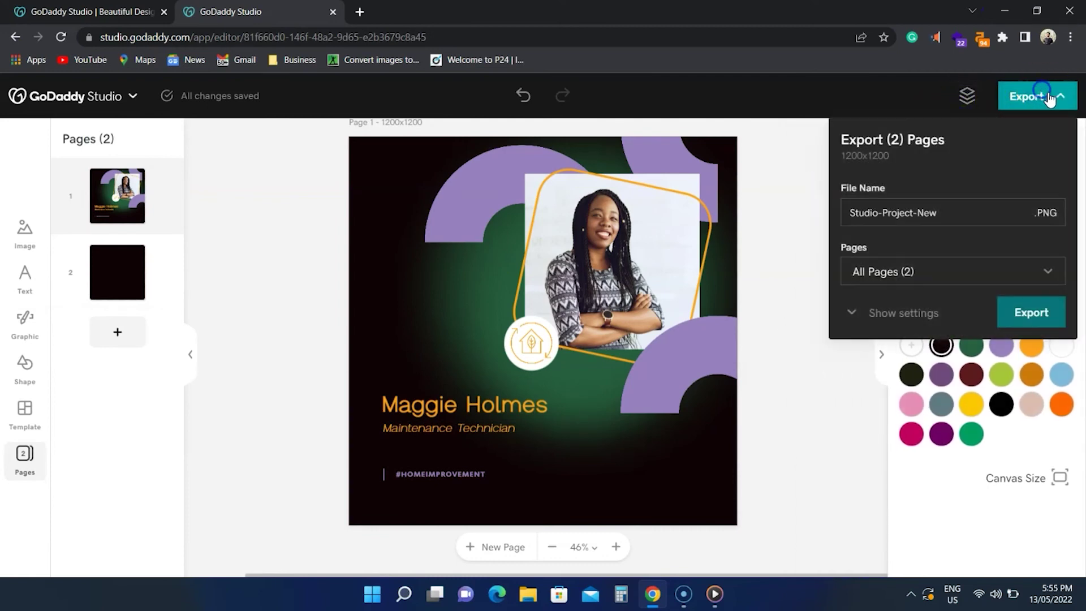
click(956, 207)
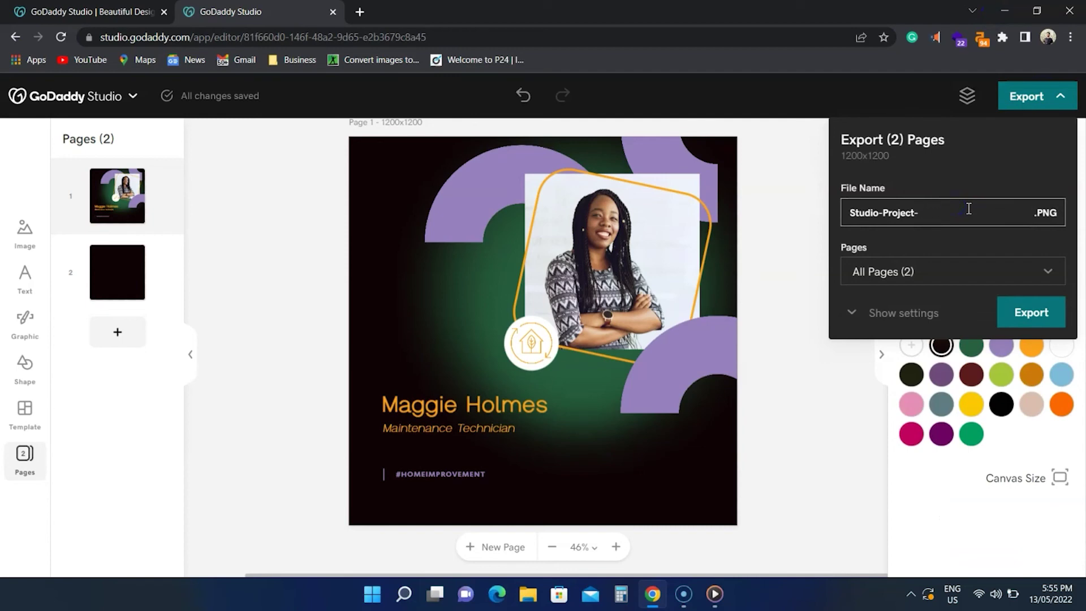
click(933, 281)
click(933, 281)
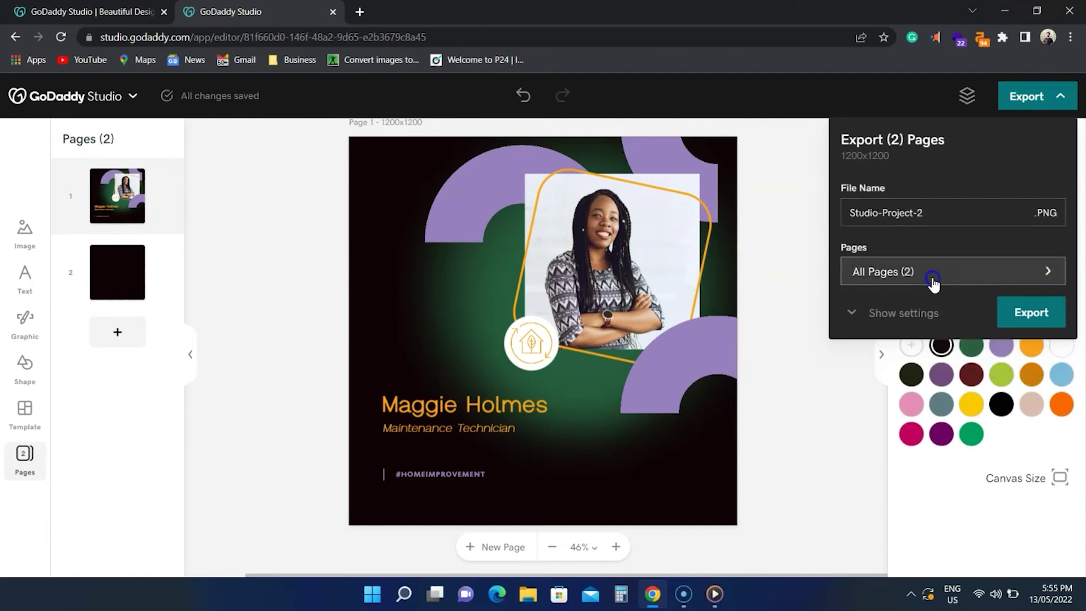
Step: Export both pages as PNG after trying JPEG qualities, then preview Studio-Project-2-1.png
click(921, 314)
click(925, 336)
click(1012, 340)
click(908, 339)
click(866, 403)
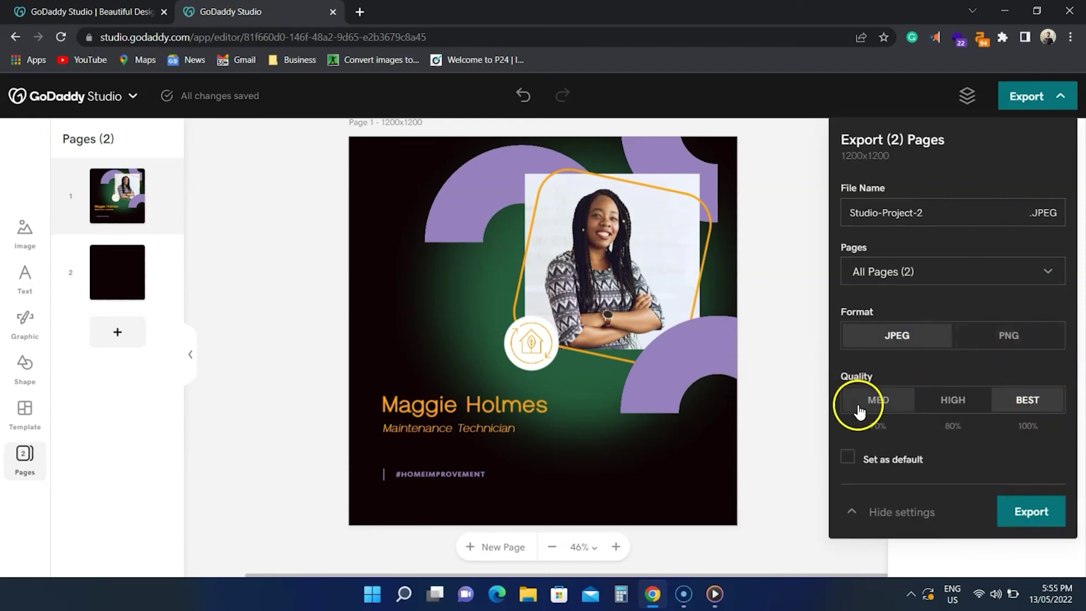
click(953, 403)
click(1024, 396)
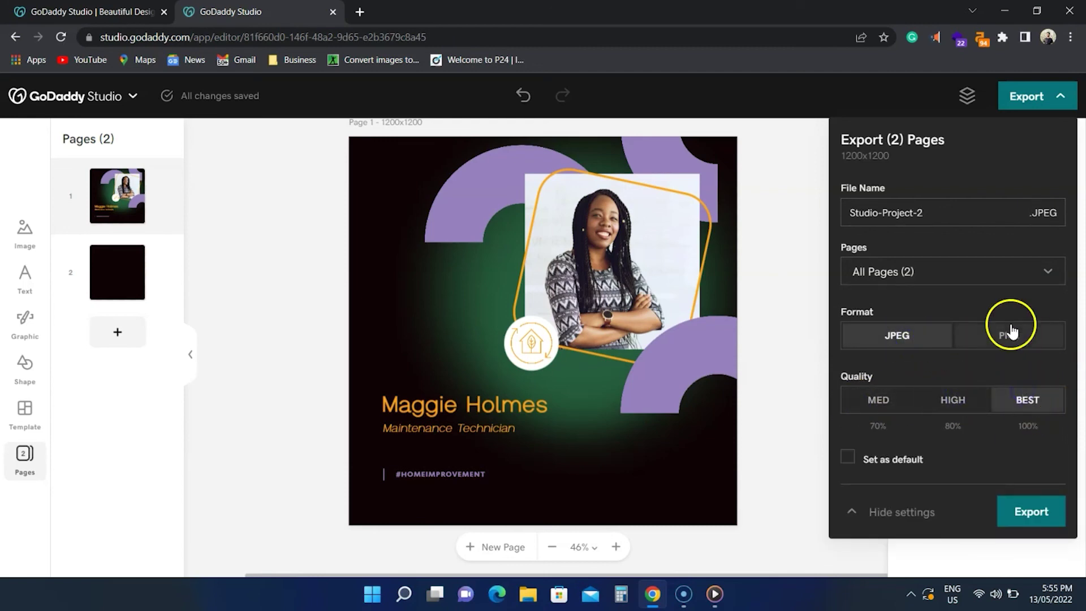
click(1009, 335)
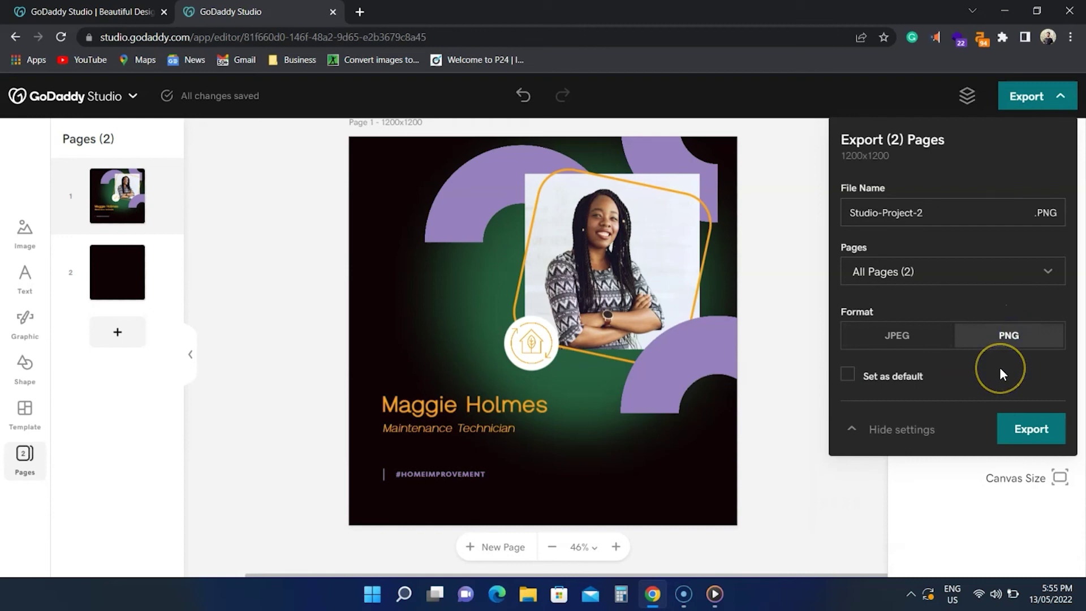
click(1013, 431)
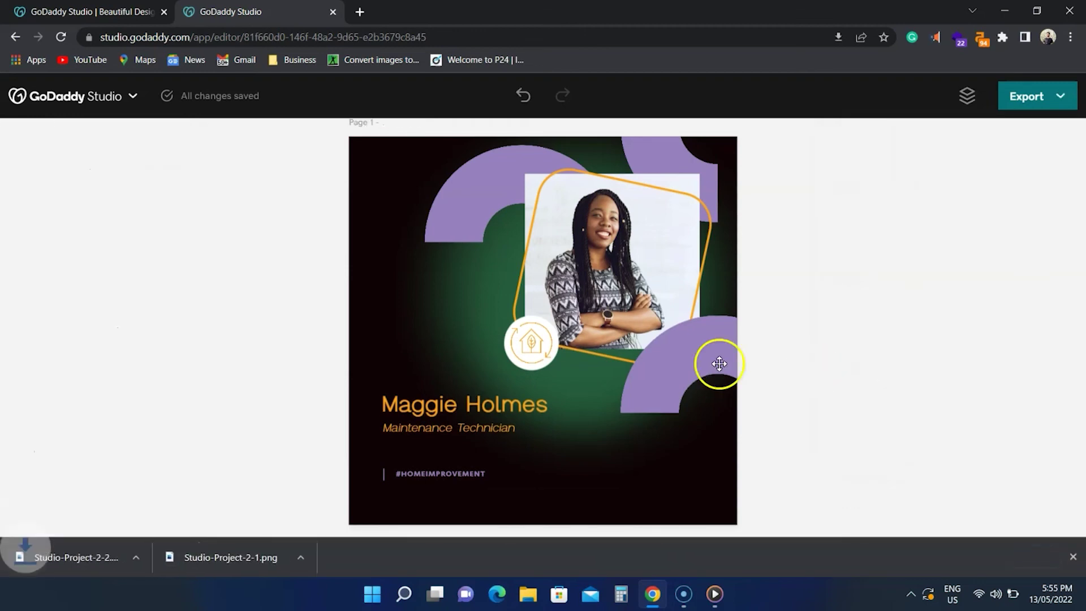
click(191, 556)
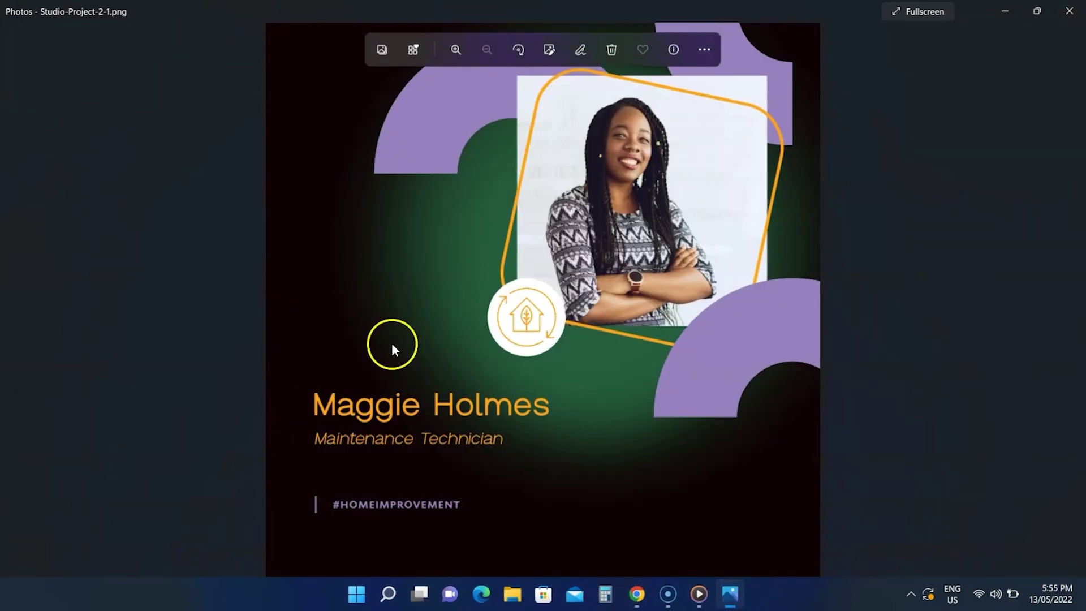
click(1070, 11)
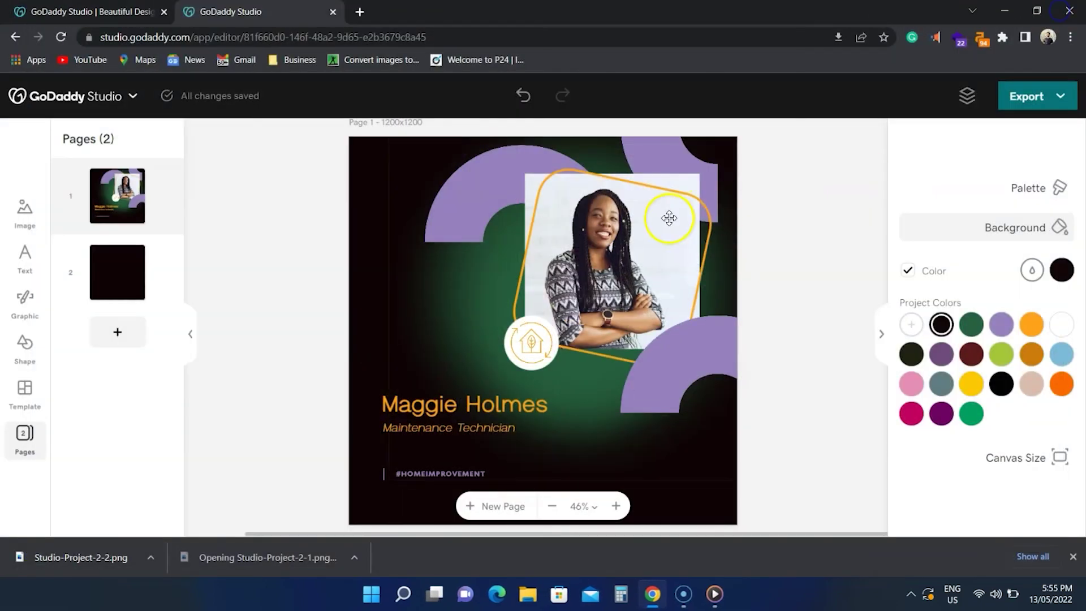
Step: Drag the orange rounded frame down-left over the name and nudge the woman's photo right
click(595, 246)
drag(595, 246, 446, 340)
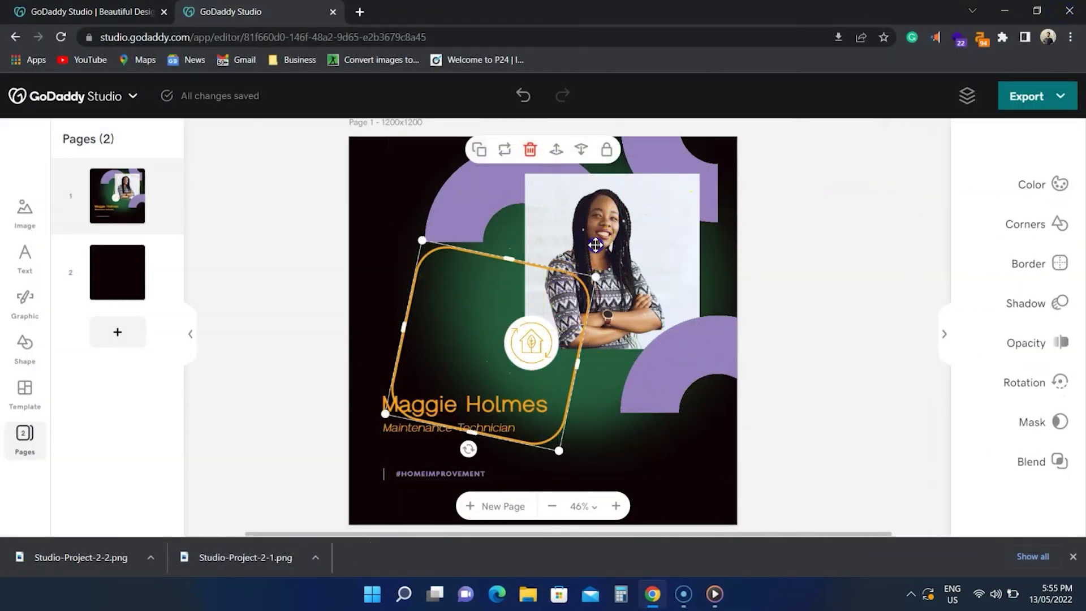
click(595, 244)
drag(596, 244, 528, 250)
Step: Select the top-left and lower-right purple shapes, then reselect the orange frame
click(572, 201)
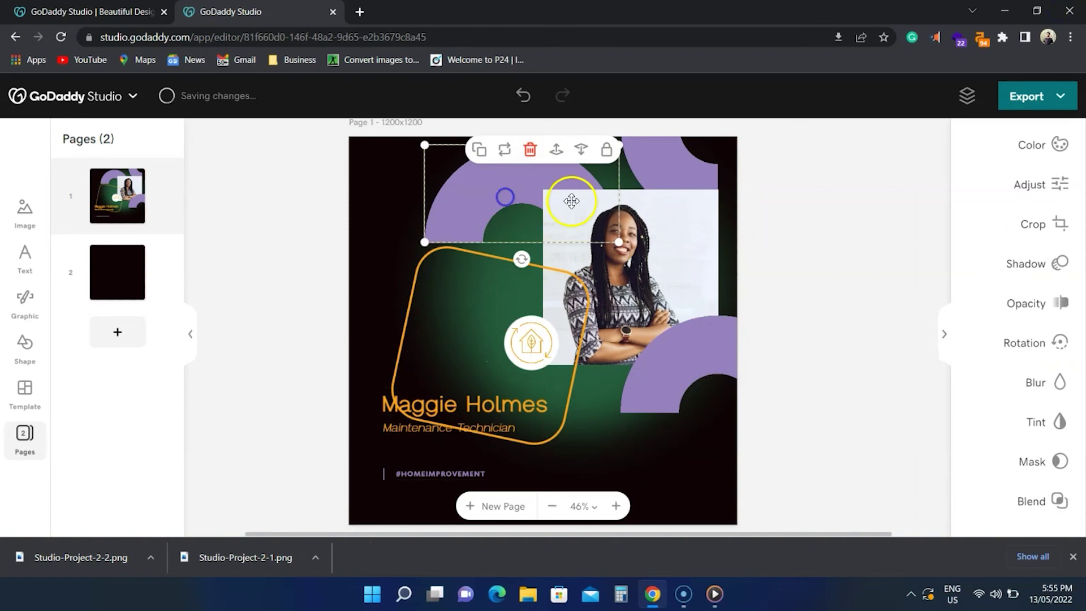
click(671, 381)
click(669, 494)
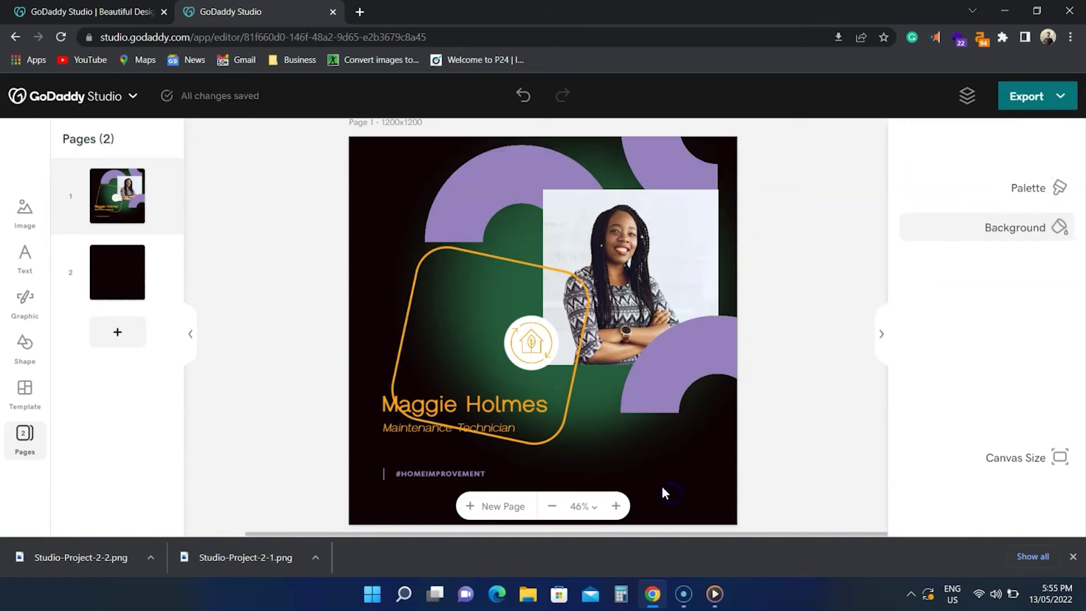
click(479, 329)
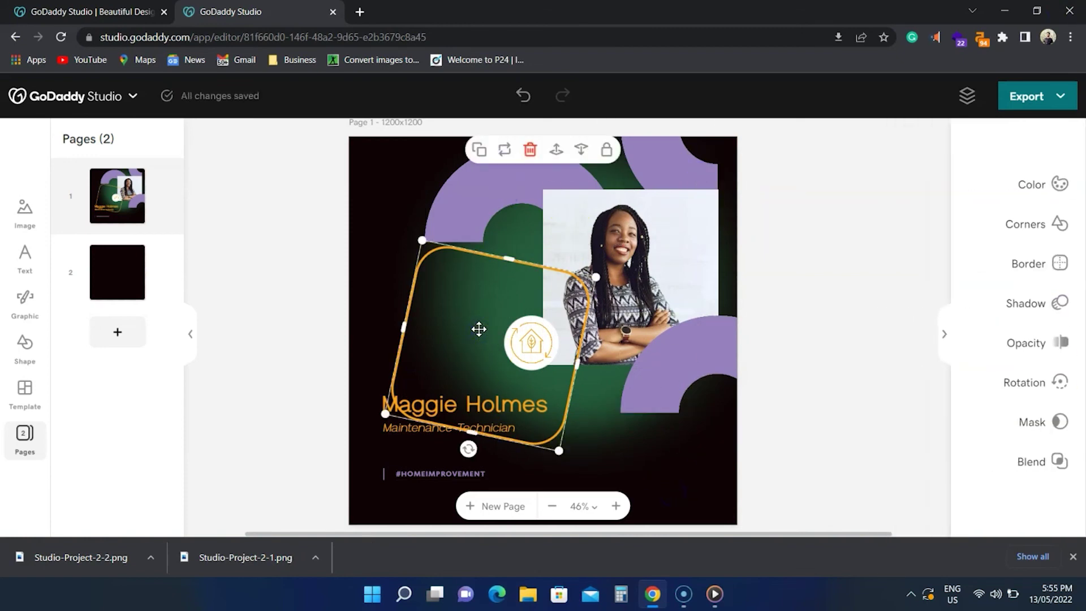